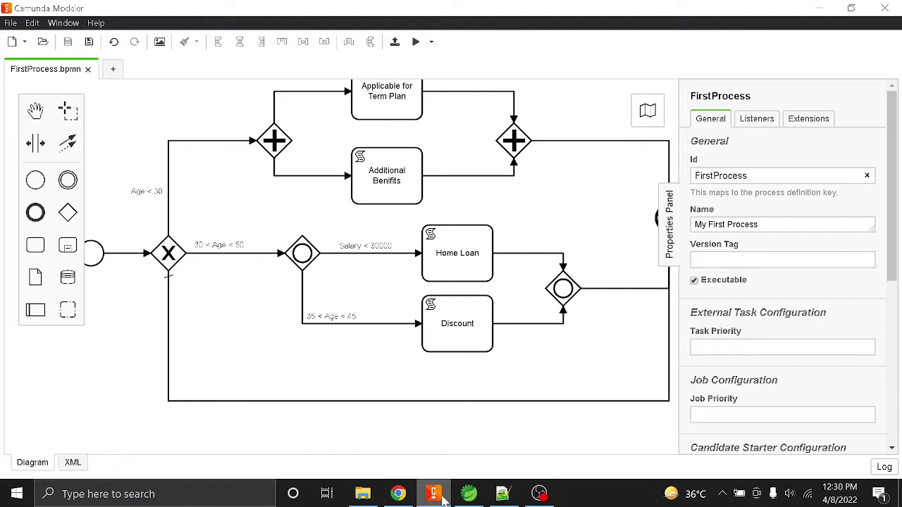
Switch to Chrome and review the Gateways entries in the Camunda 7 Docs' BPMN 2.0 reference.
{"action": "left_click", "coordinate": [398, 494]}
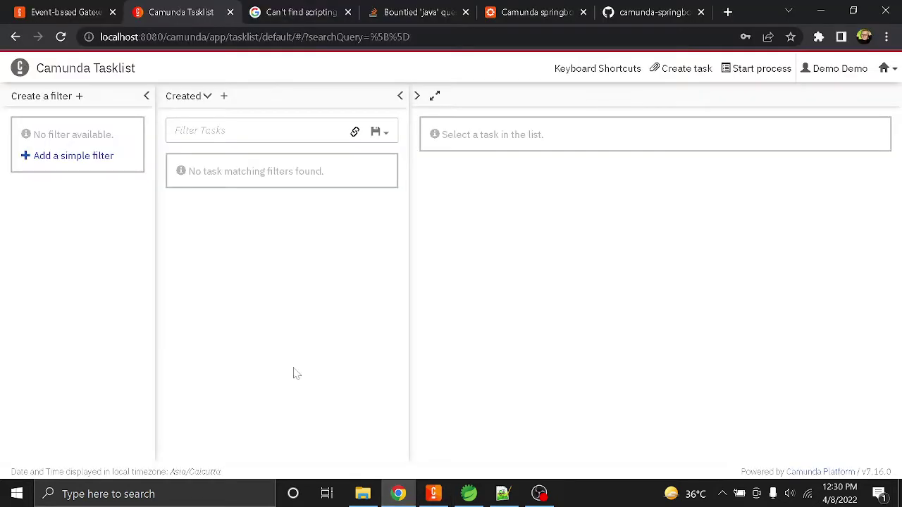
{"action": "left_click", "coordinate": [82, 12]}
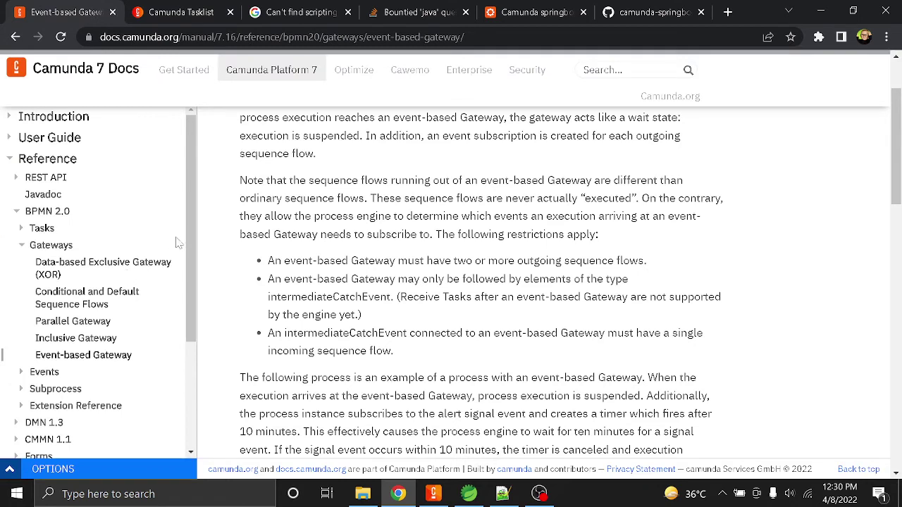
{"action": "scroll", "coordinate": [144, 294], "scroll_direction": "down", "scroll_amount": 1}
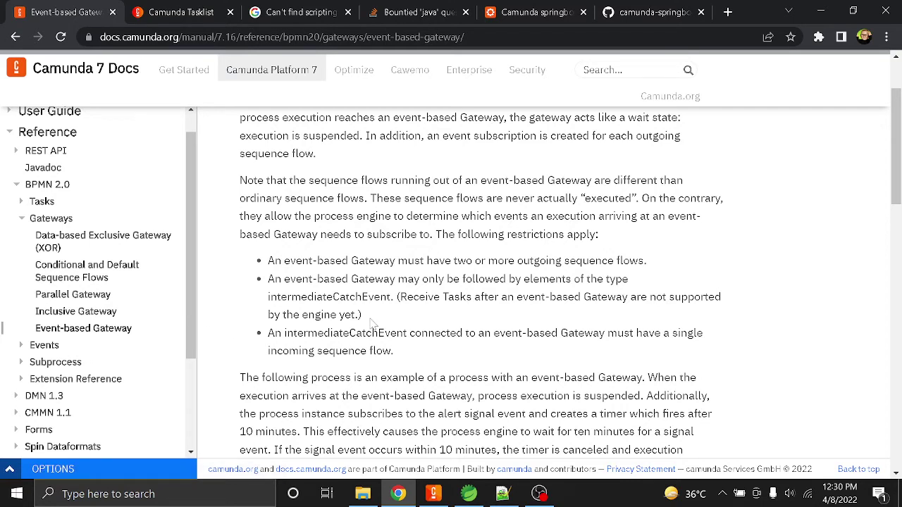
Switch back to Camunda Modeler and look over the FirstProcess diagram, including its start event.
{"action": "left_click", "coordinate": [433, 494]}
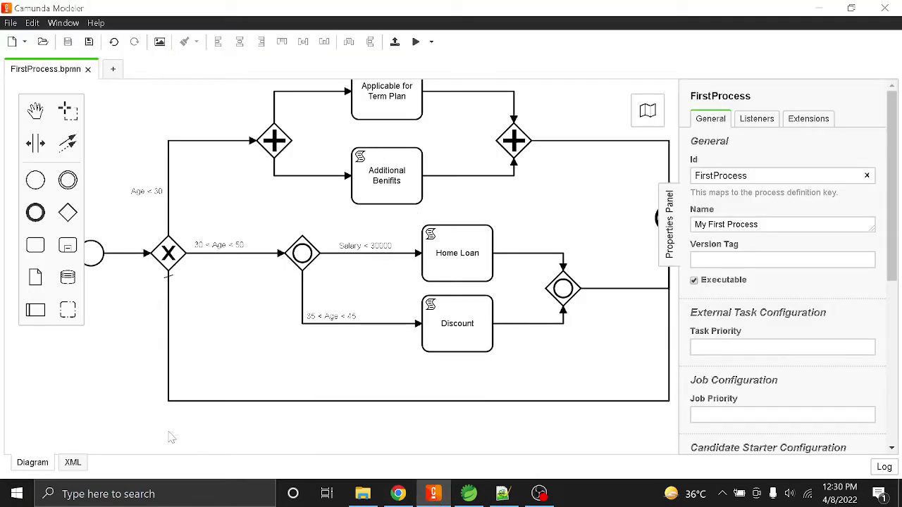
{"action": "left_click_drag", "start_coordinate": [166, 429], "coordinate": [170, 450]}
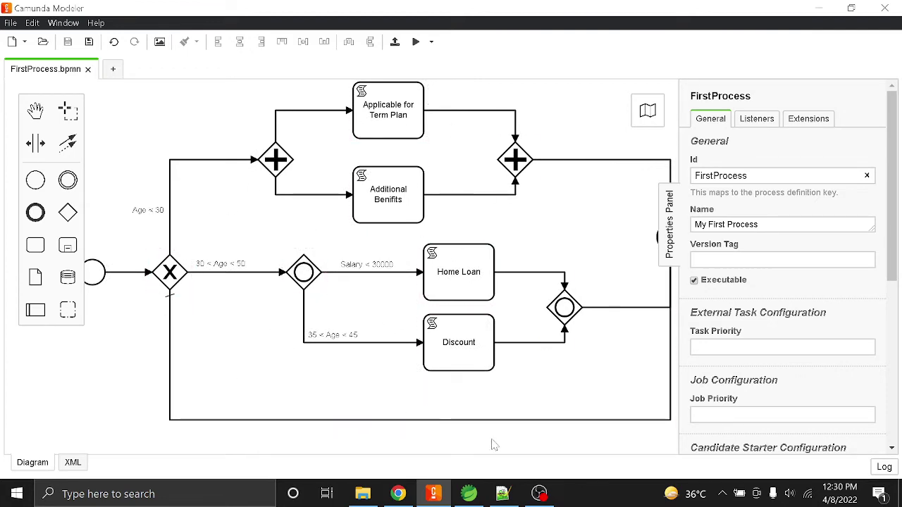
{"action": "mouse_move", "coordinate": [494, 445]}
{"action": "left_mouse_down"}
{"action": "mouse_move", "coordinate": [484, 429]}
{"action": "mouse_move", "coordinate": [477, 443]}
{"action": "left_mouse_up"}
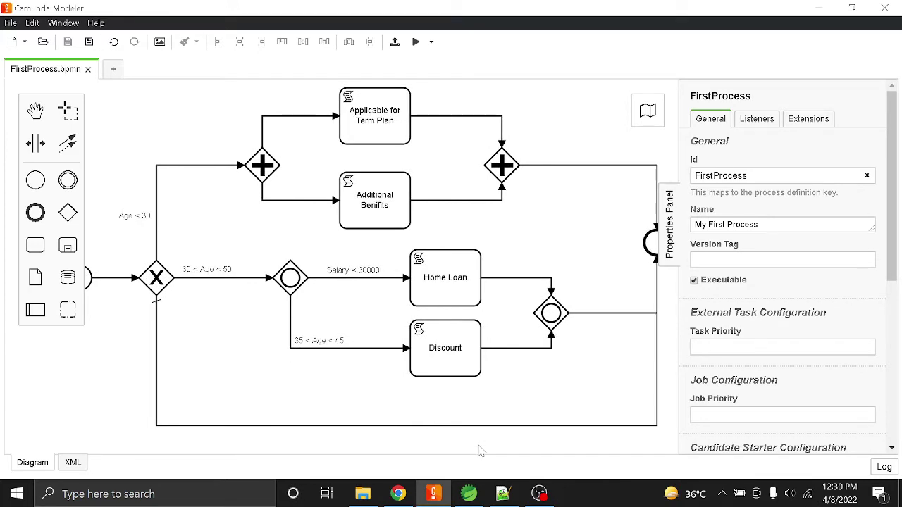
{"action": "left_click_drag", "start_coordinate": [96, 365], "coordinate": [201, 328]}
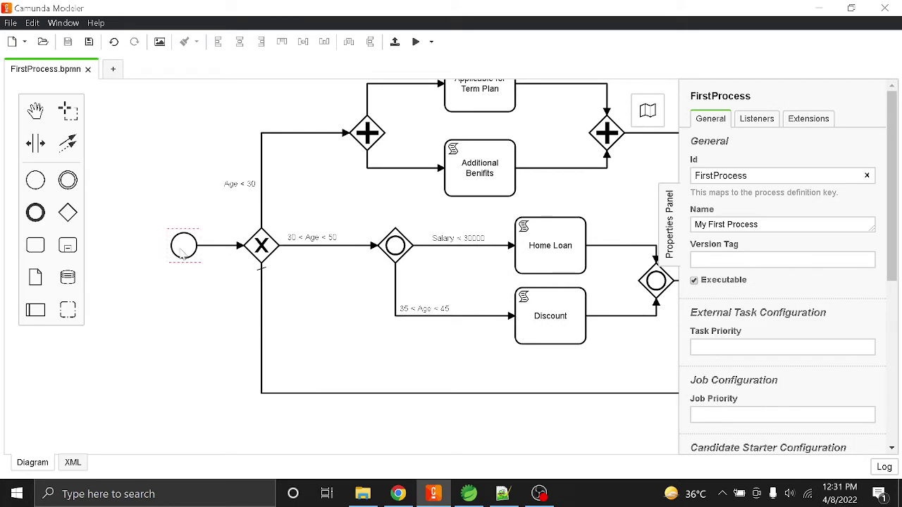
Review the start event's form fields name, age and salary, checking the ID, type and label of each.
{"action": "left_click", "coordinate": [182, 247]}
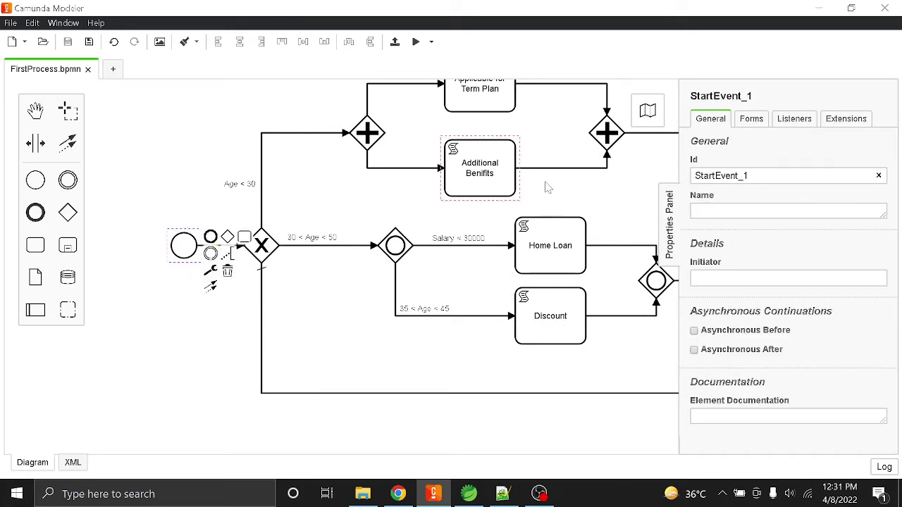
{"action": "left_click", "coordinate": [749, 120]}
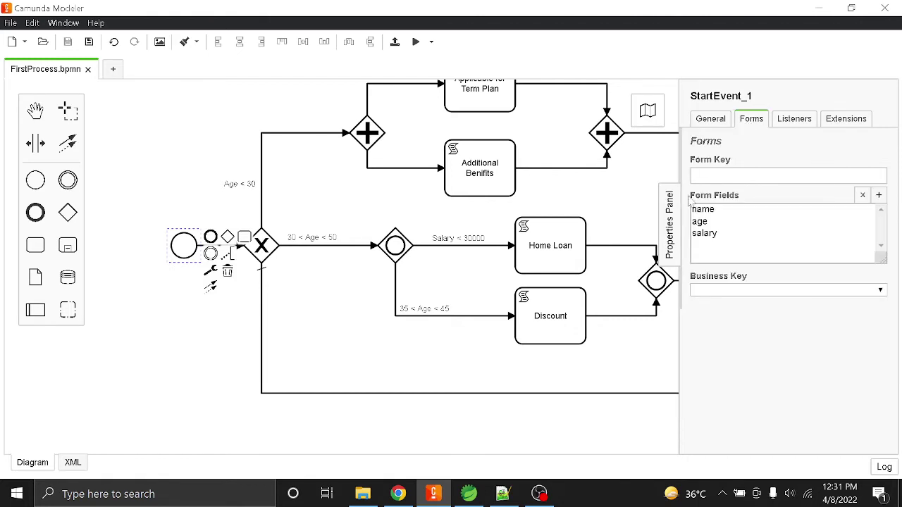
{"action": "left_click", "coordinate": [709, 210]}
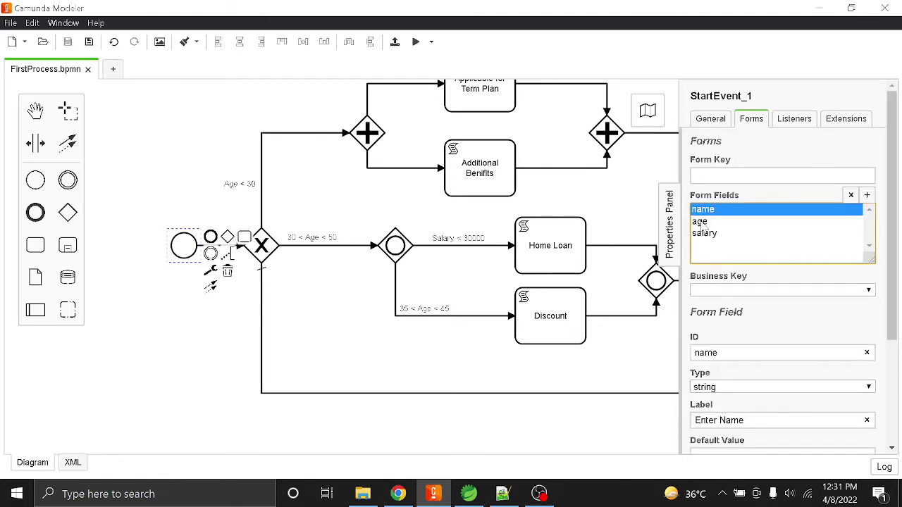
{"action": "left_click", "coordinate": [703, 222]}
{"action": "left_click", "coordinate": [702, 236]}
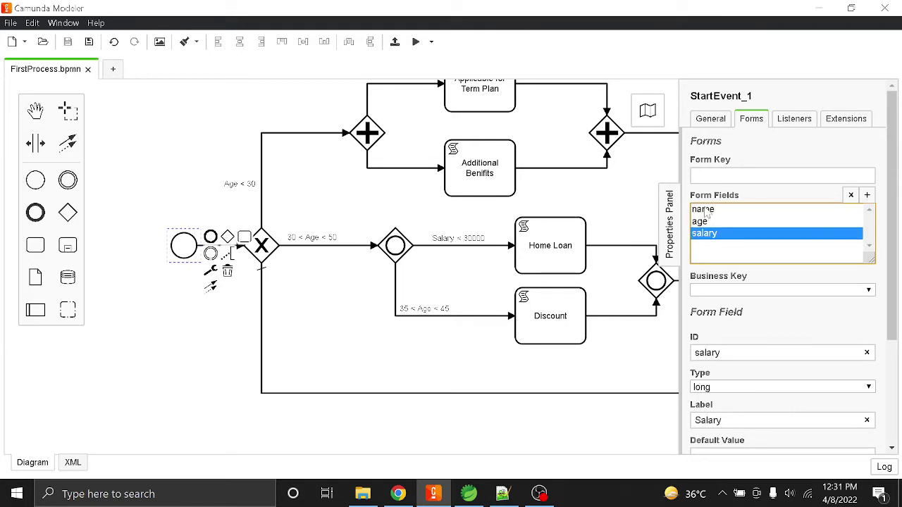
{"action": "left_click", "coordinate": [705, 210]}
{"action": "scroll", "coordinate": [755, 344], "scroll_direction": "down", "scroll_amount": 3}
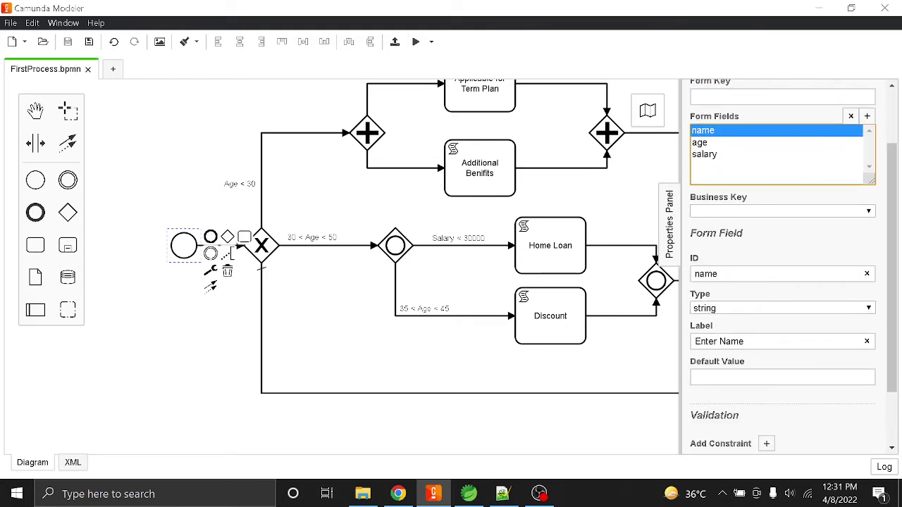
{"action": "left_click_drag", "start_coordinate": [718, 273], "coordinate": [705, 273]}
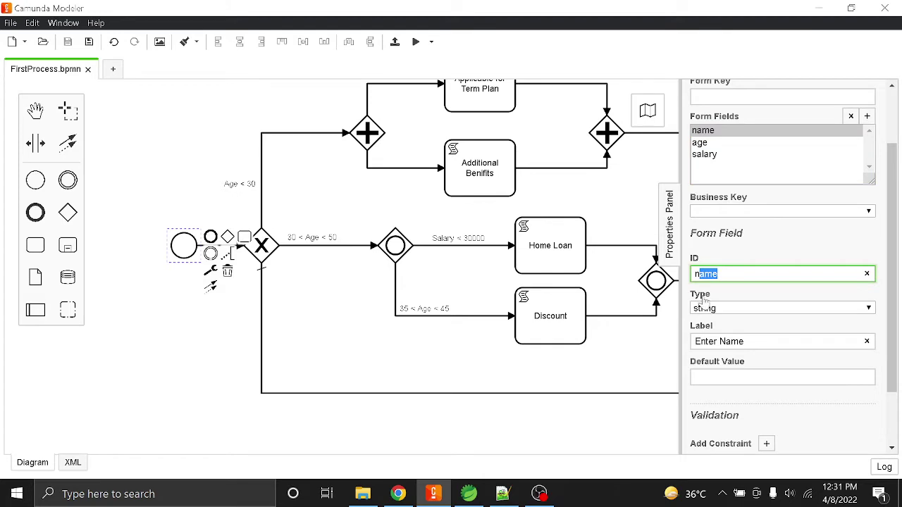
{"action": "left_click_drag", "start_coordinate": [705, 341], "coordinate": [744, 341]}
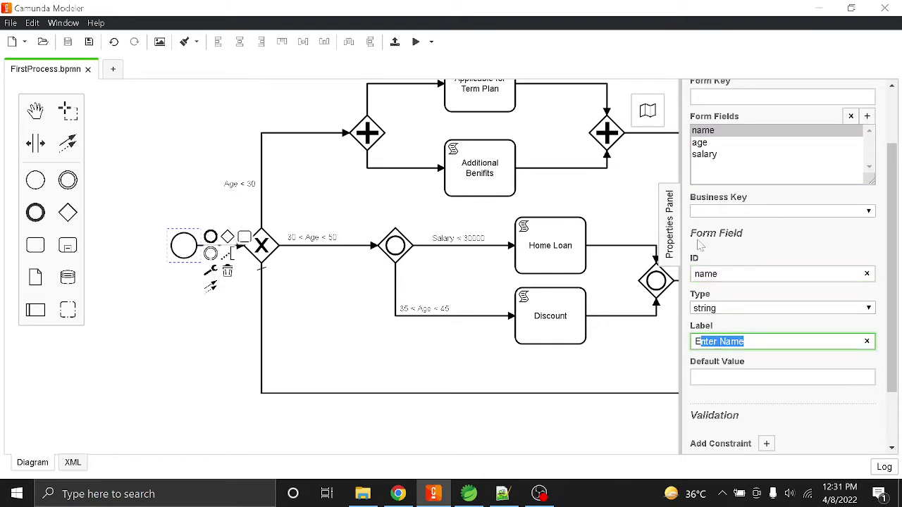
{"action": "left_click", "coordinate": [701, 143]}
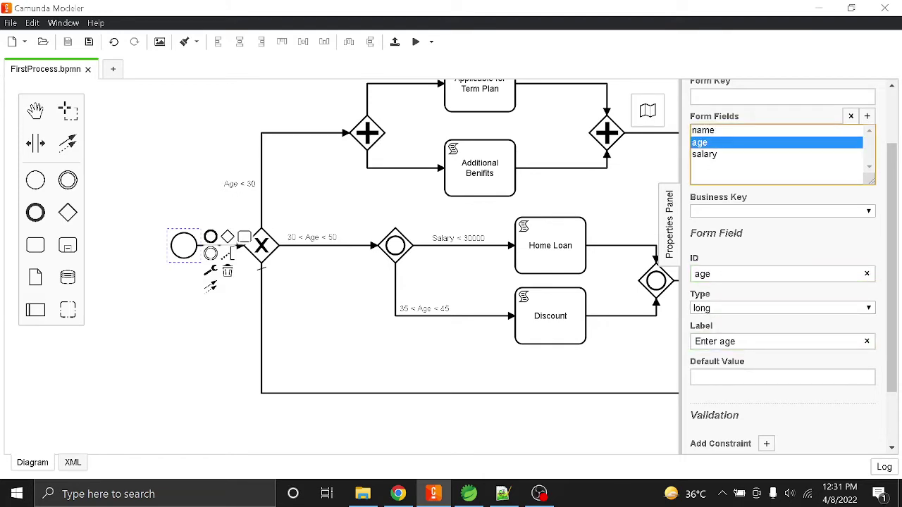
{"action": "left_click", "coordinate": [712, 155]}
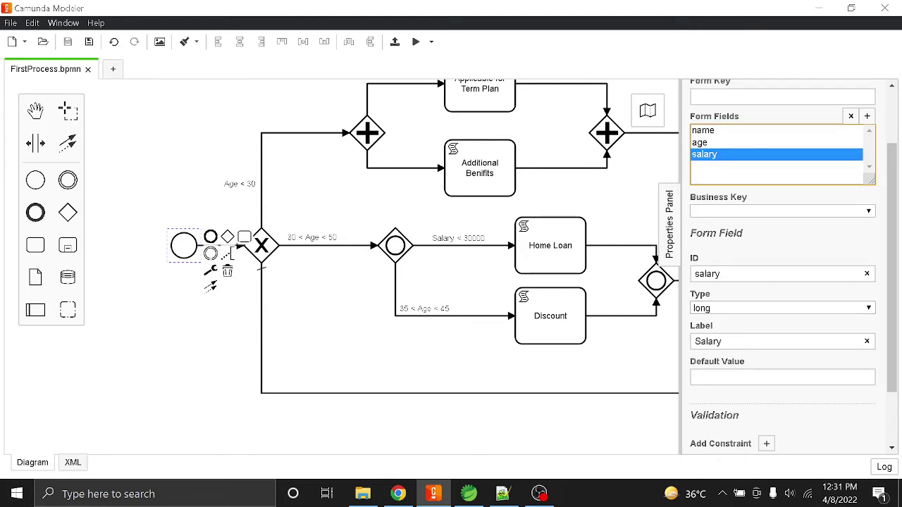
Inspect the exclusive gateway and the condition expressions on its Age < 30 and 30 < Age < 50 sequence flows.
{"action": "left_click", "coordinate": [203, 368]}
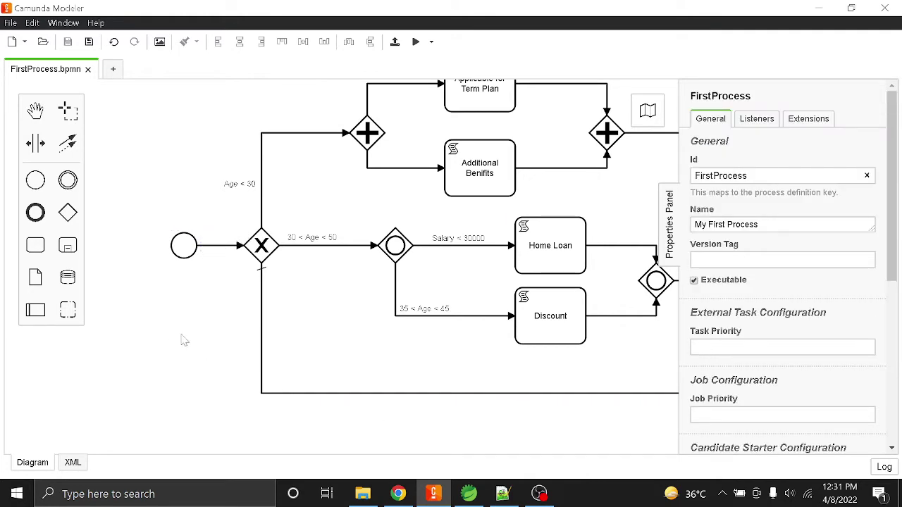
{"action": "scroll", "coordinate": [179, 348], "scroll_direction": "up", "scroll_amount": 1}
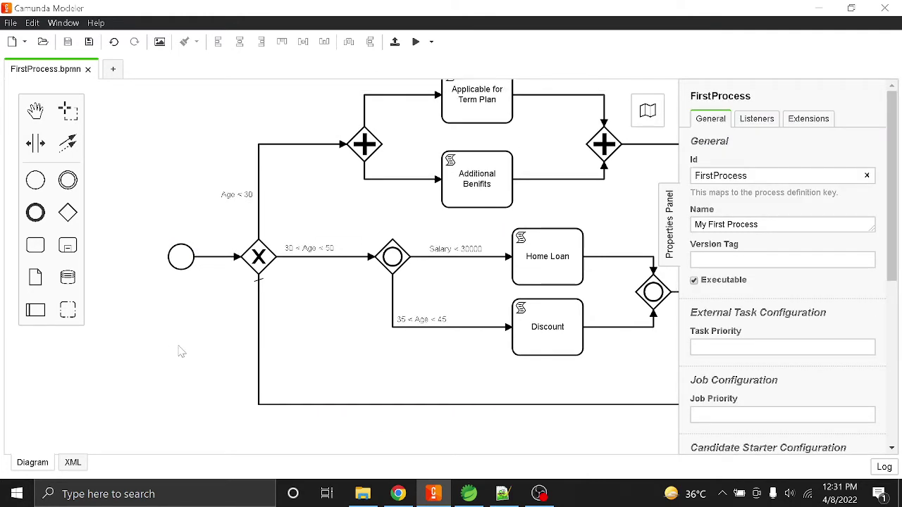
{"action": "left_click", "coordinate": [258, 144]}
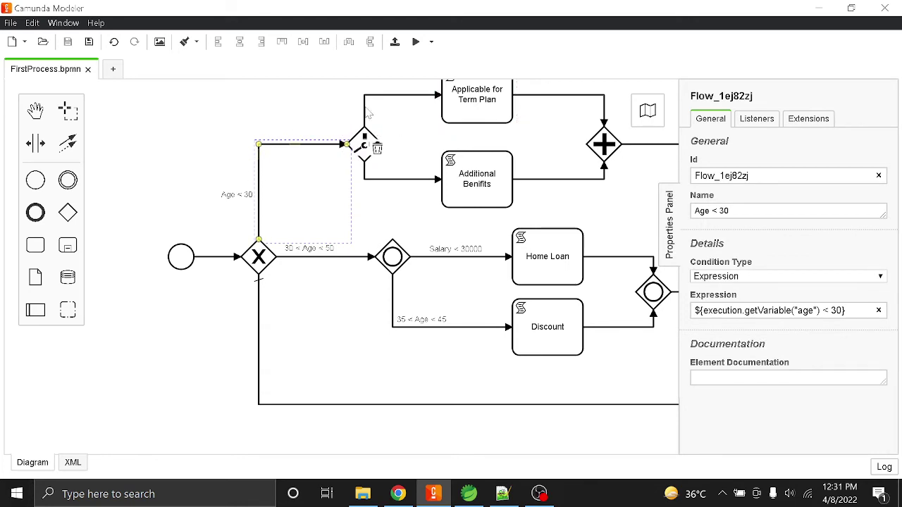
{"action": "left_click_drag", "start_coordinate": [295, 108], "coordinate": [284, 126]}
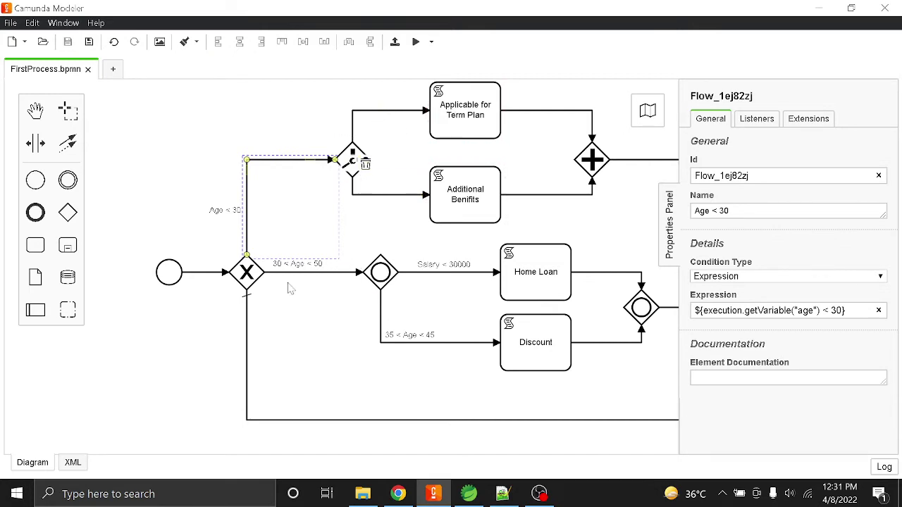
{"action": "left_click", "coordinate": [239, 287]}
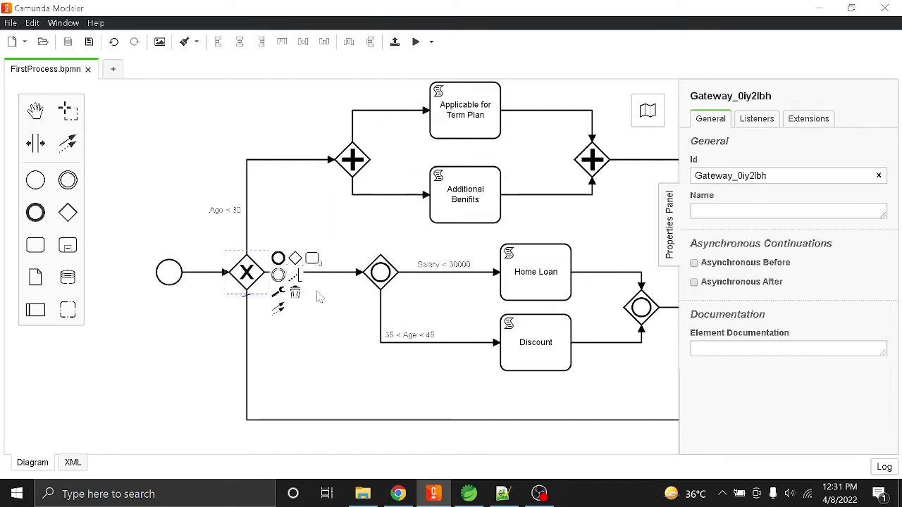
{"action": "left_click", "coordinate": [313, 329]}
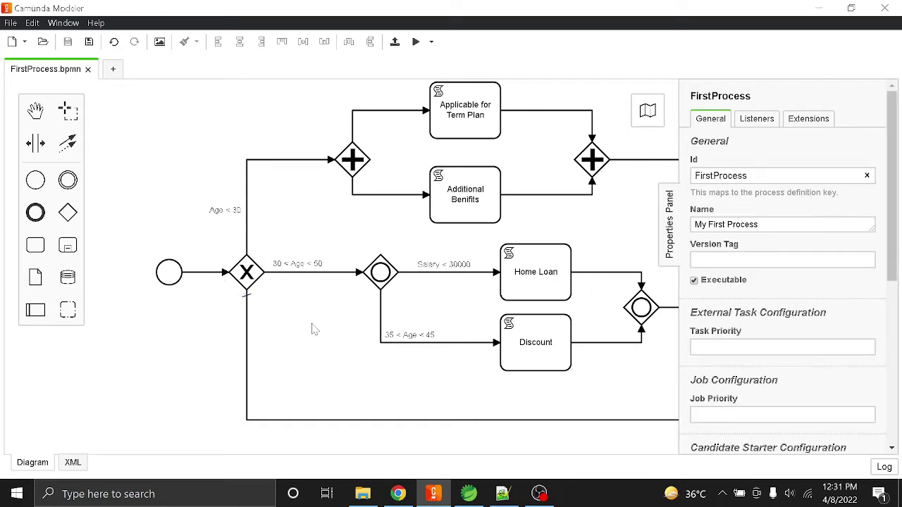
{"action": "left_click", "coordinate": [318, 273]}
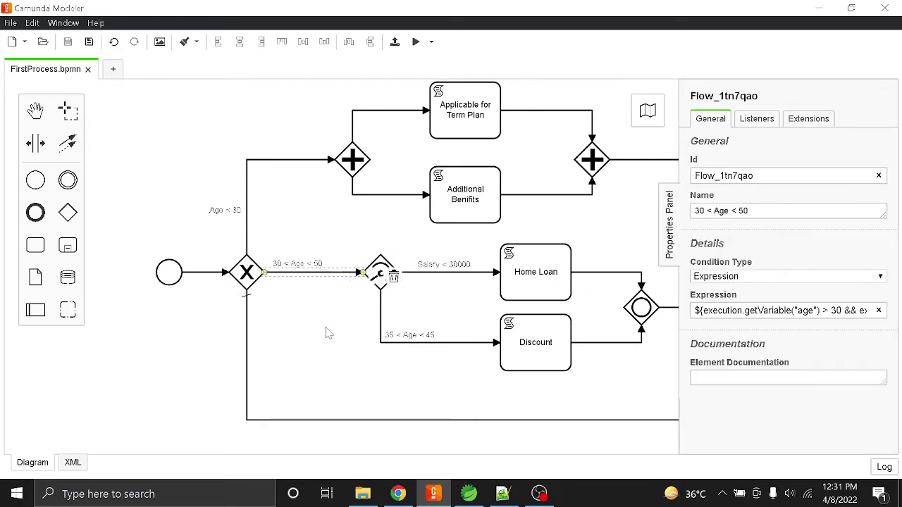
Inspect the condition settings of the exclusive gateway's default sequence flow.
{"action": "left_click", "coordinate": [246, 361]}
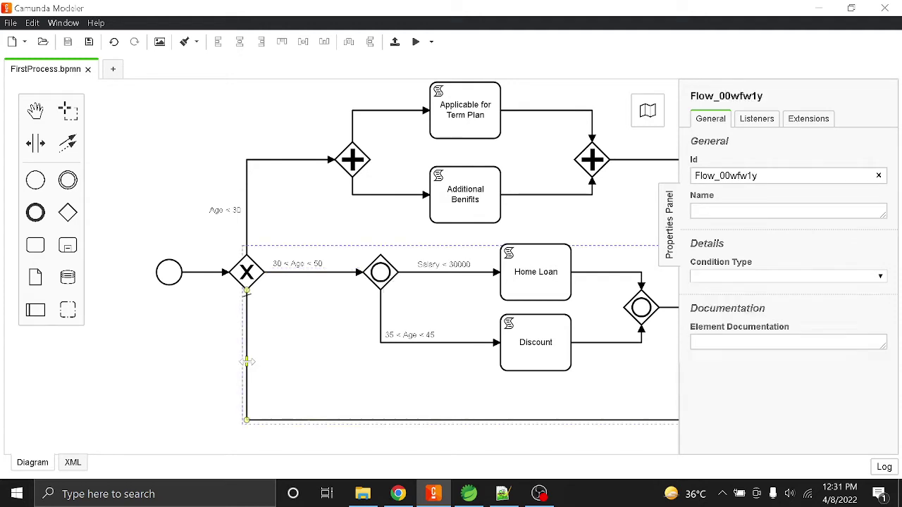
{"action": "left_click_drag", "start_coordinate": [197, 356], "coordinate": [187, 314]}
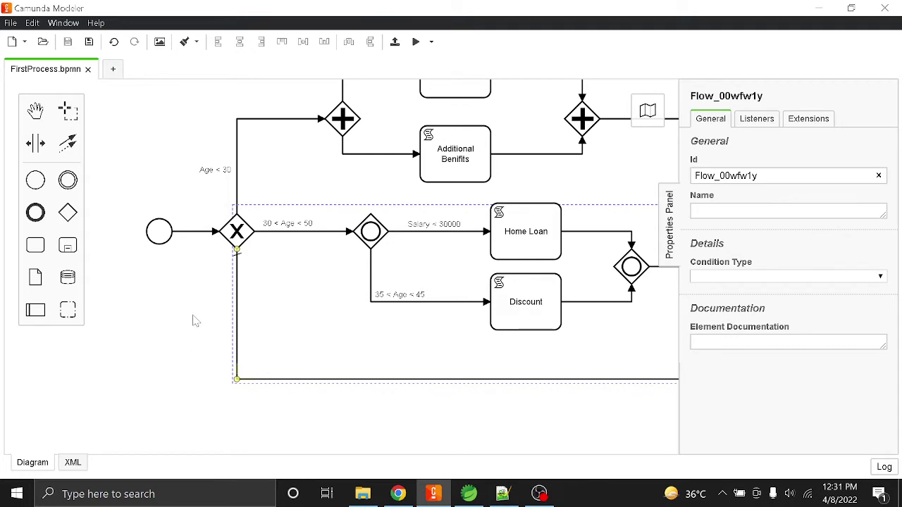
{"action": "left_click_drag", "start_coordinate": [195, 320], "coordinate": [196, 348]}
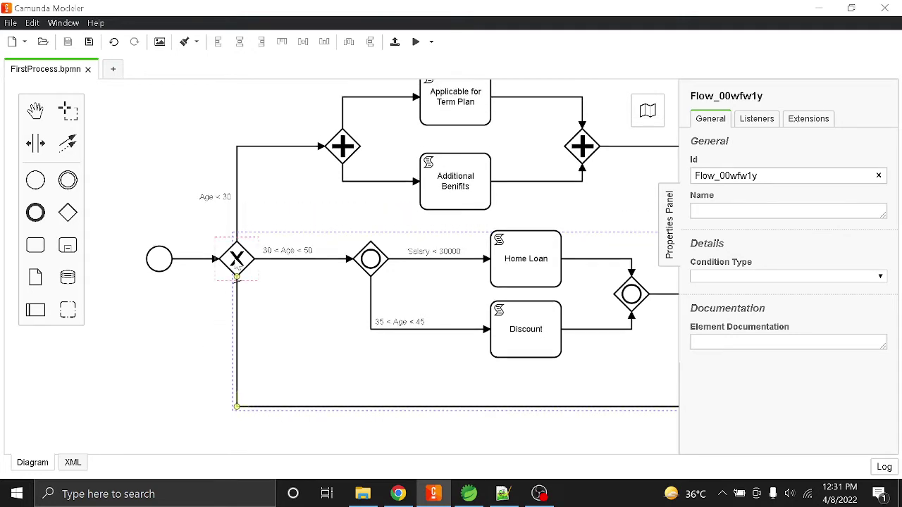
Go through the exclusive gateway's three outgoing flows again, following the default flow to the end event.
{"action": "left_click", "coordinate": [239, 267]}
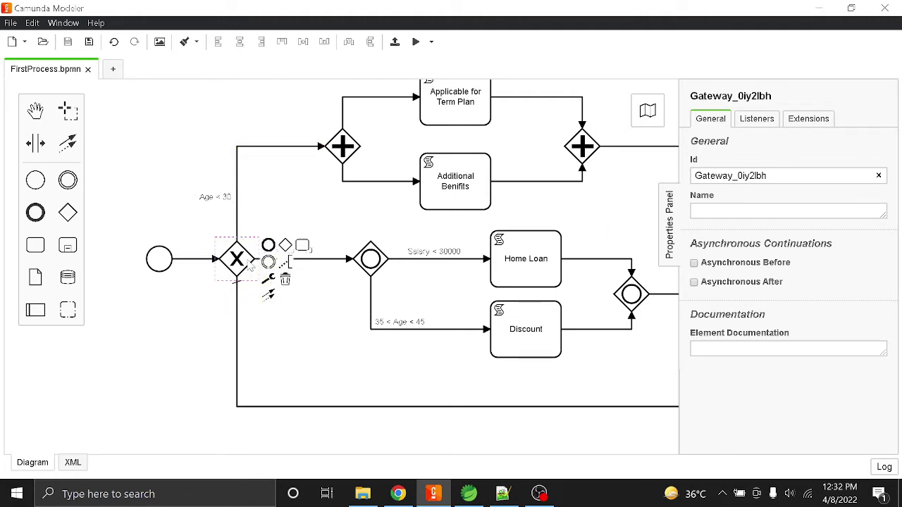
{"action": "left_click", "coordinate": [237, 149]}
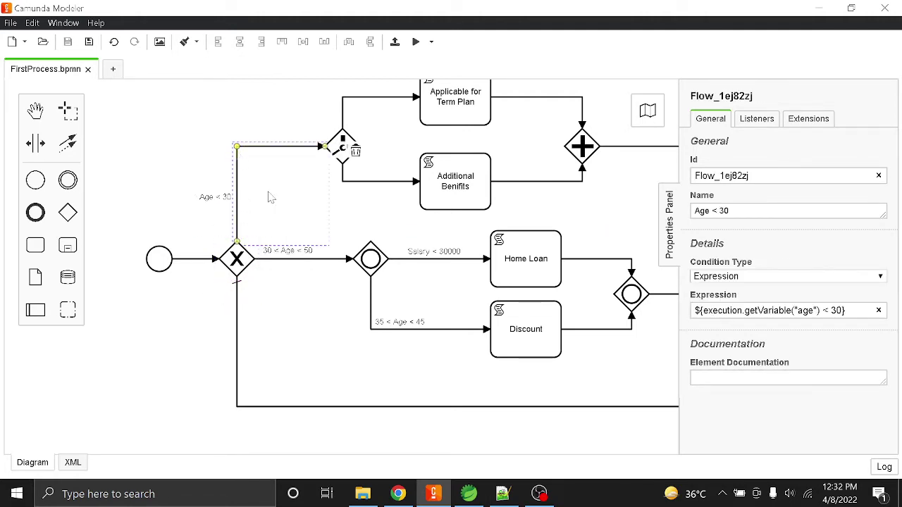
{"action": "left_click", "coordinate": [310, 260]}
{"action": "left_click", "coordinate": [235, 329]}
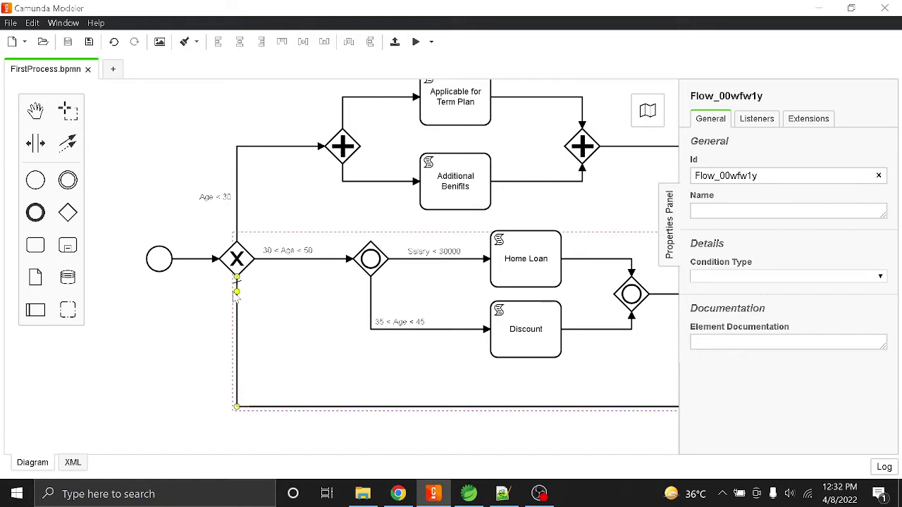
{"action": "left_click_drag", "start_coordinate": [405, 425], "coordinate": [260, 427]}
{"action": "left_click", "coordinate": [545, 220]}
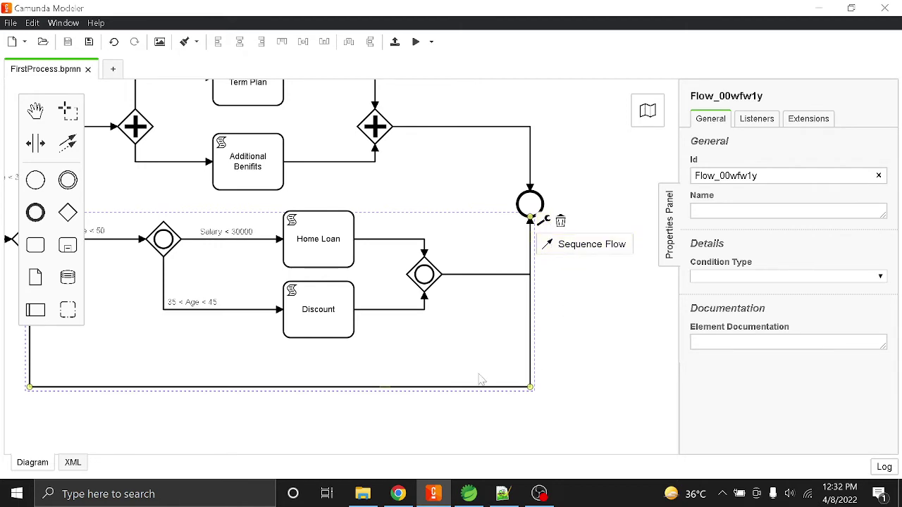
{"action": "left_click_drag", "start_coordinate": [177, 430], "coordinate": [413, 409]}
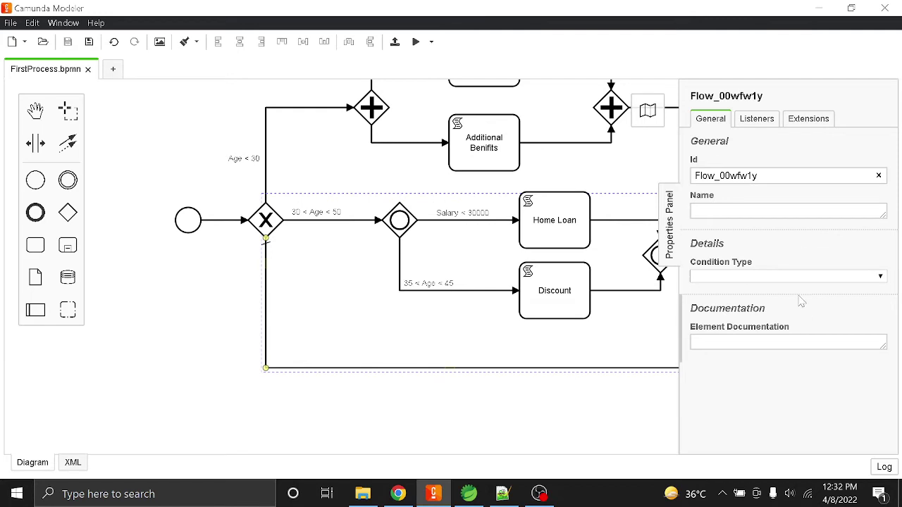
Compare the Age < 30 and 30 < Age < 50 flow conditions with the start event's age form field.
{"action": "left_click", "coordinate": [266, 111]}
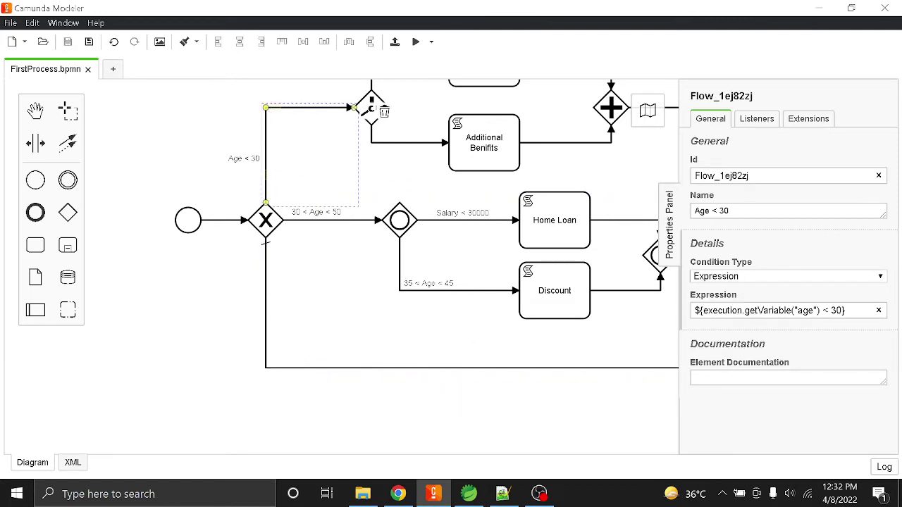
{"action": "left_click", "coordinate": [198, 227]}
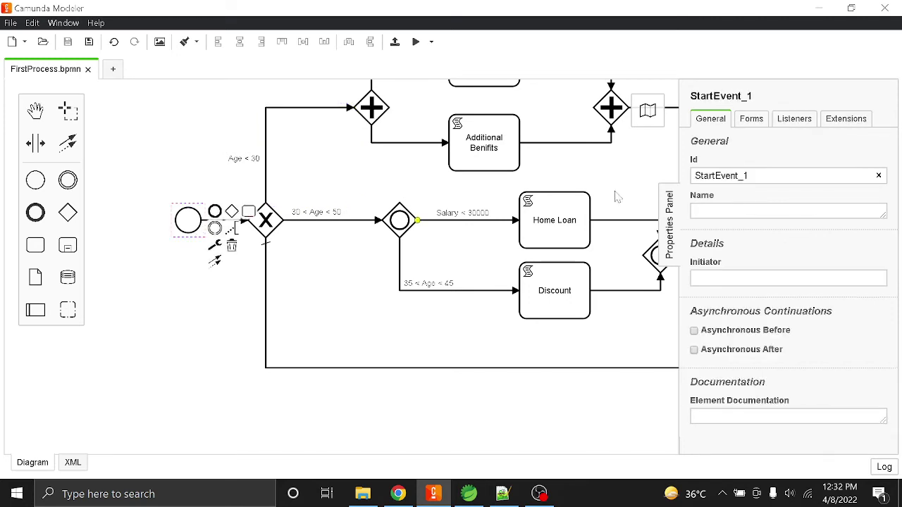
{"action": "left_click", "coordinate": [752, 120]}
{"action": "left_click", "coordinate": [699, 223]}
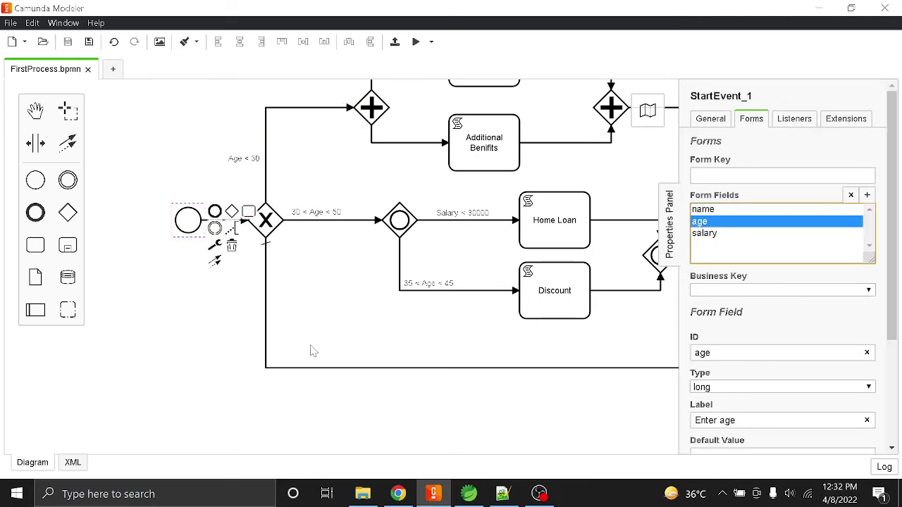
{"action": "left_click", "coordinate": [328, 228]}
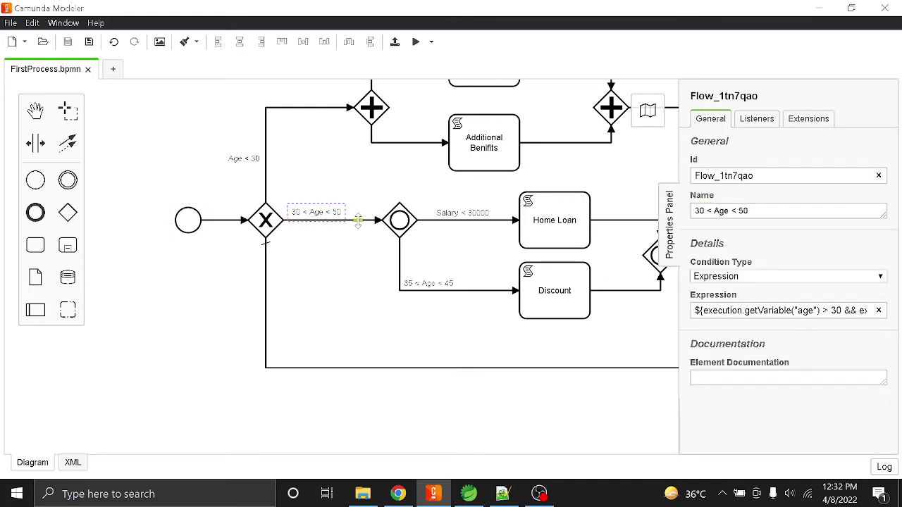
Examine the condition expression of the 30 < Age < 50 sequence flow, including the age > 30 part.
{"action": "left_click_drag", "start_coordinate": [514, 420], "coordinate": [320, 405]}
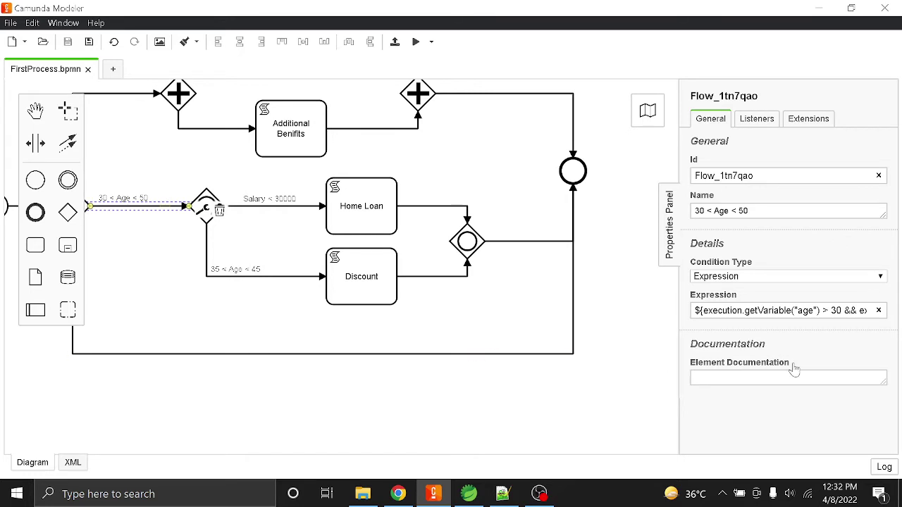
{"action": "left_click_drag", "start_coordinate": [722, 310], "coordinate": [842, 310]}
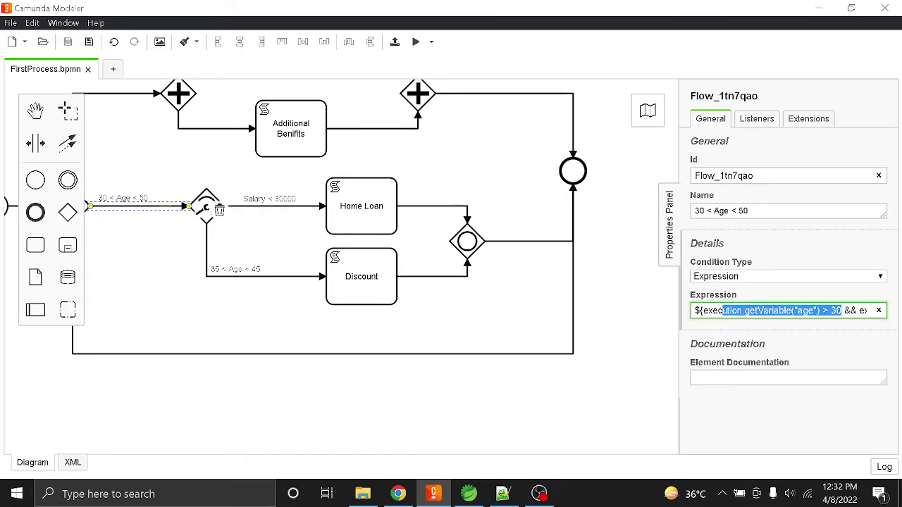
{"action": "left_click", "coordinate": [769, 310]}
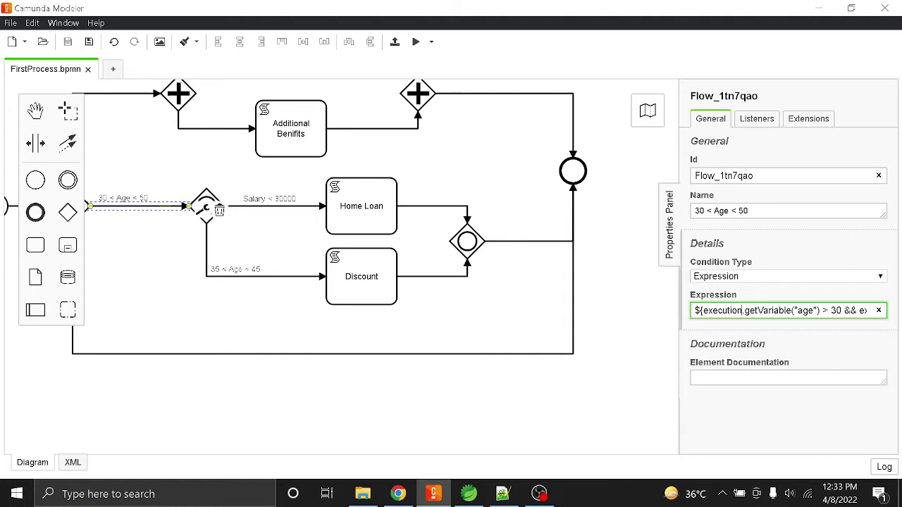
{"action": "key", "text": "ctrl+a"}
{"action": "left_click_drag", "start_coordinate": [303, 400], "coordinate": [392, 398]}
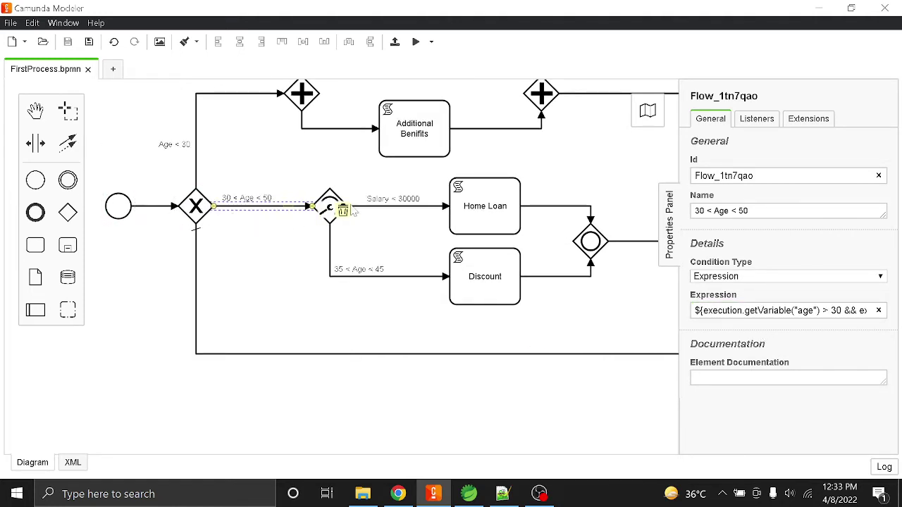
Compare the exclusive gateway's default flow settings with the condition on its Age < 30 flow.
{"action": "left_click", "coordinate": [196, 293]}
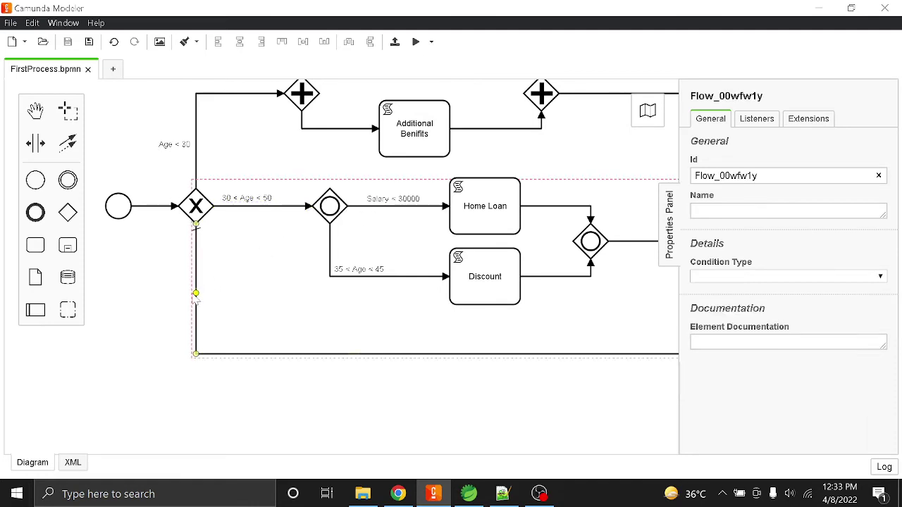
{"action": "left_click_drag", "start_coordinate": [302, 407], "coordinate": [307, 438]}
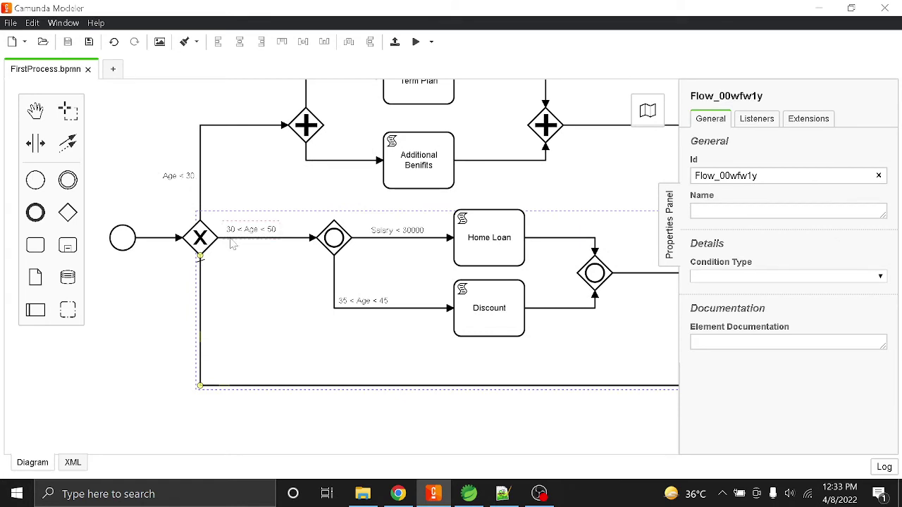
{"action": "left_click_drag", "start_coordinate": [153, 129], "coordinate": [161, 207]}
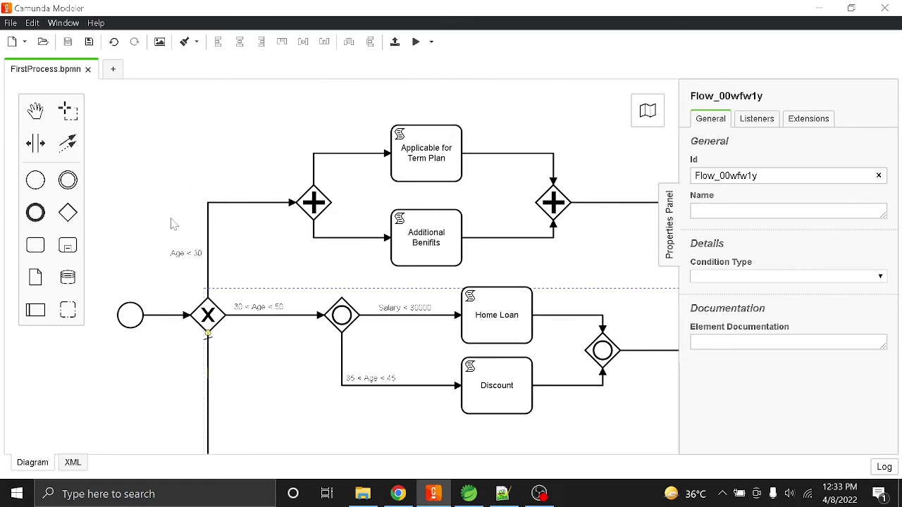
{"action": "left_click", "coordinate": [208, 210]}
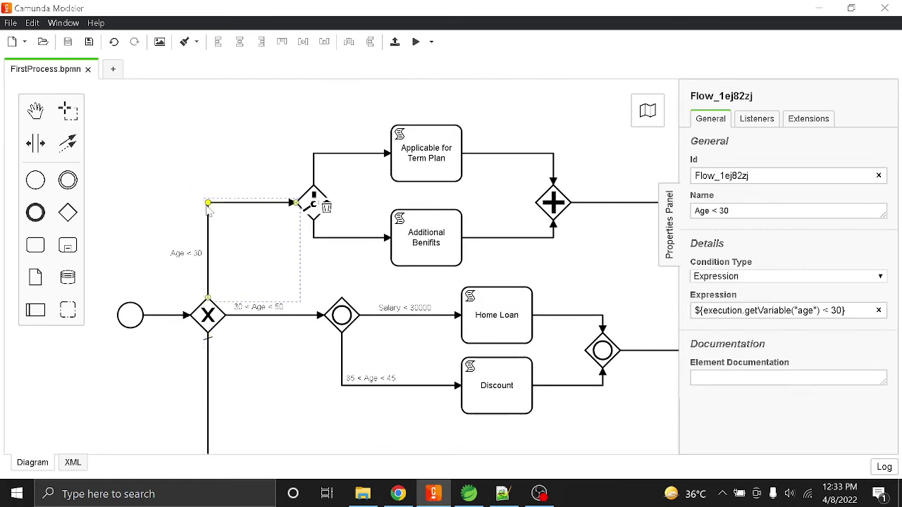
{"action": "left_click", "coordinate": [203, 337]}
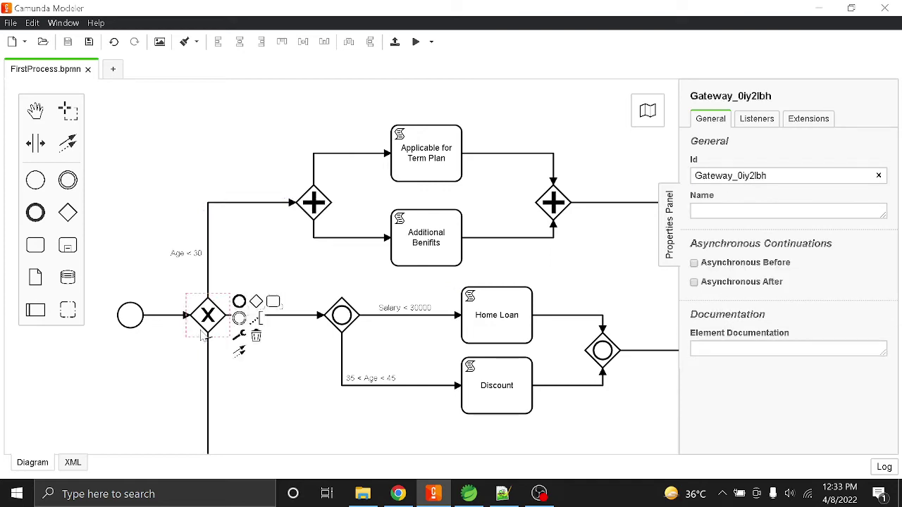
{"action": "left_click", "coordinate": [204, 220]}
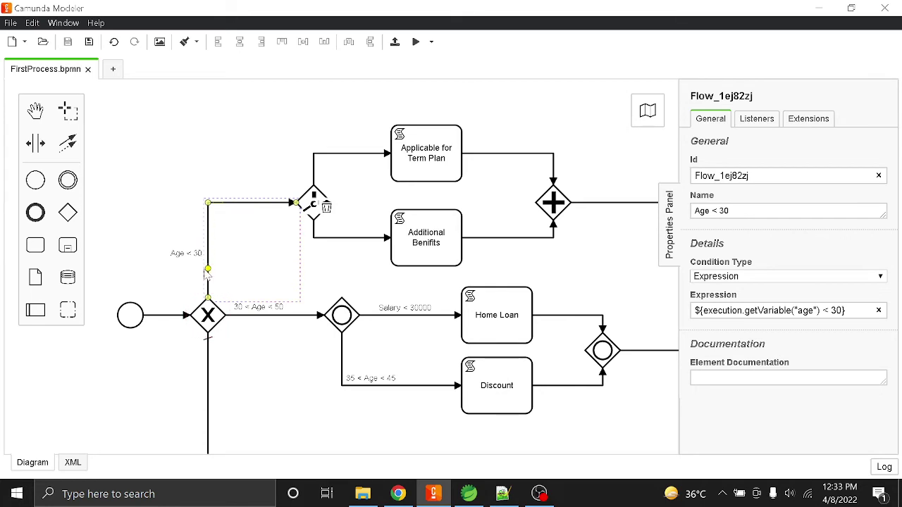
Inspect the parallel gateway, its flows to both script tasks, and the joining parallel gateway's flow to the end event.
{"action": "left_click", "coordinate": [277, 157]}
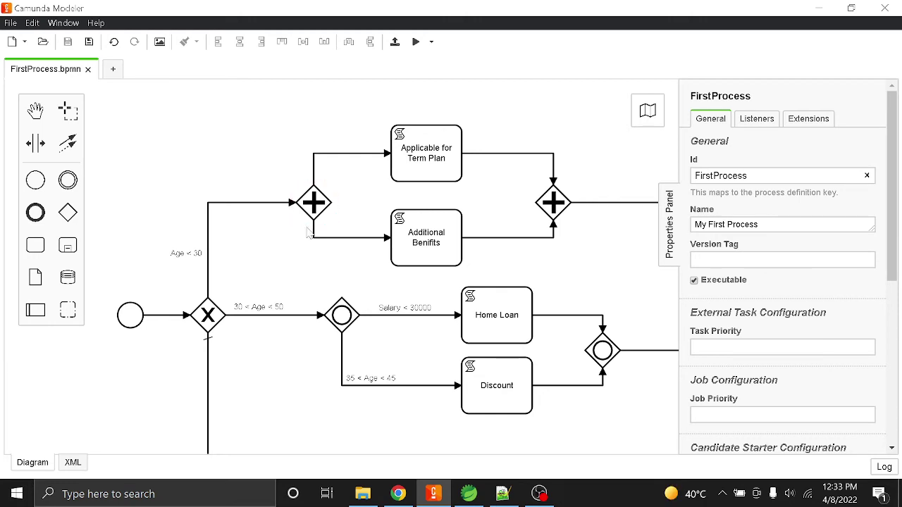
{"action": "left_click", "coordinate": [314, 212]}
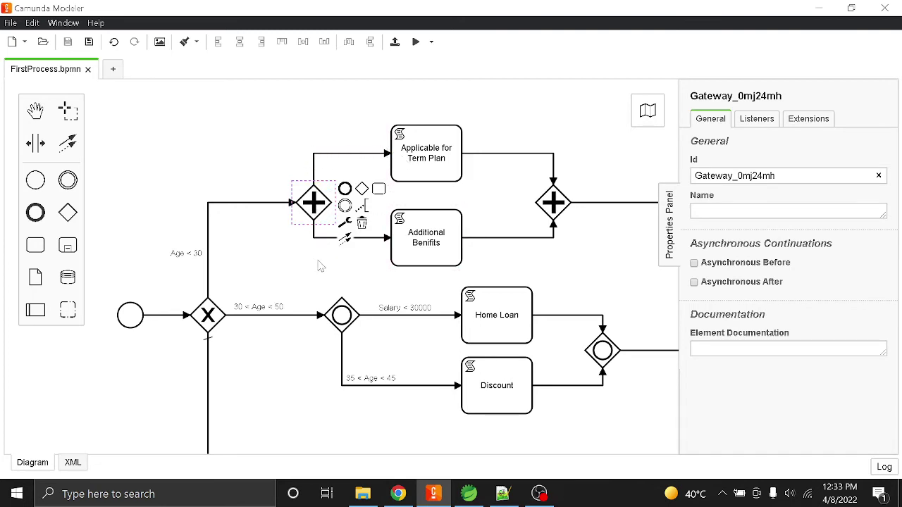
{"action": "left_click", "coordinate": [314, 160]}
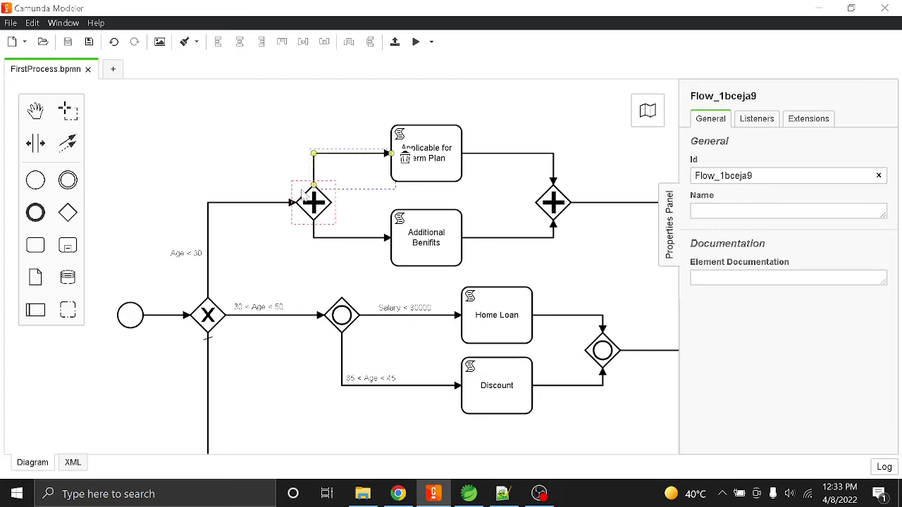
{"action": "left_click", "coordinate": [346, 238]}
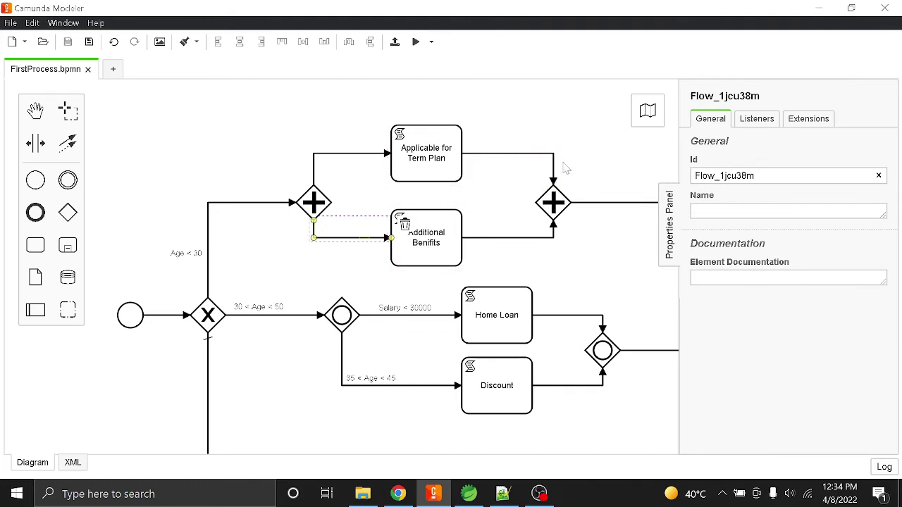
{"action": "left_click", "coordinate": [555, 207]}
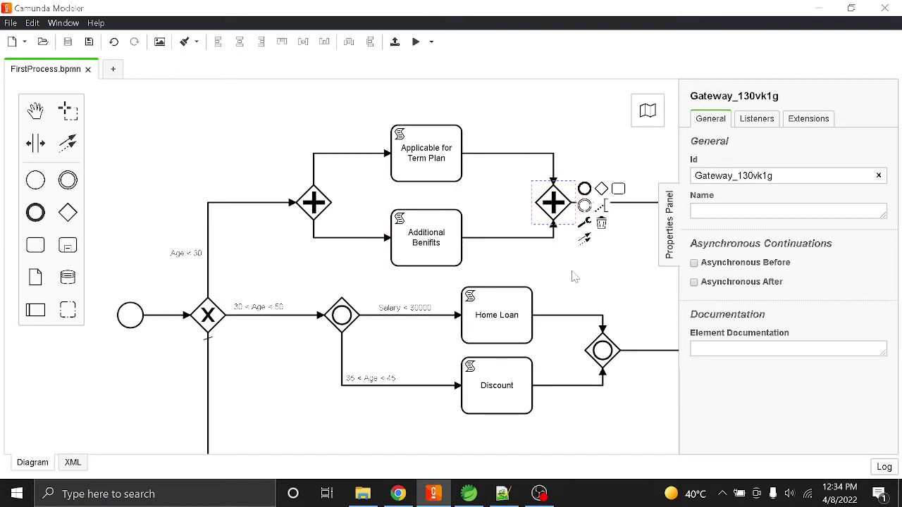
{"action": "left_click_drag", "start_coordinate": [575, 279], "coordinate": [499, 271]}
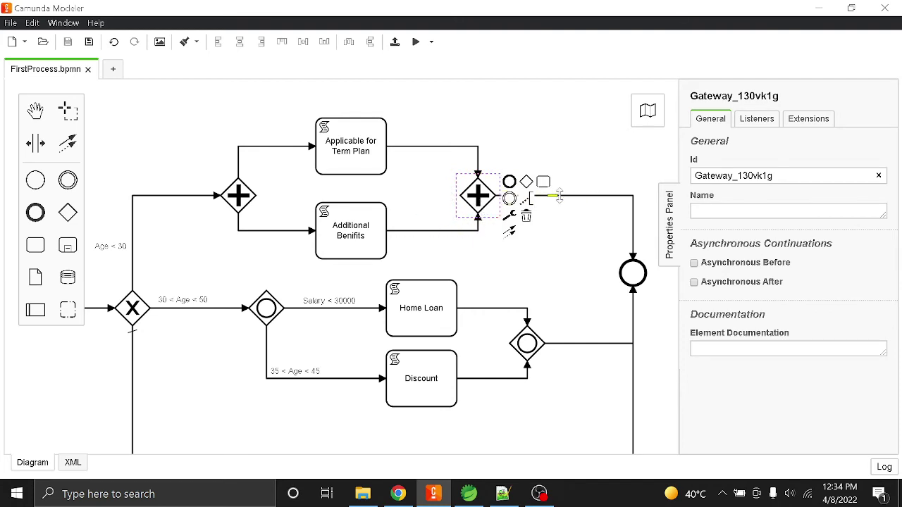
{"action": "left_click", "coordinate": [587, 197]}
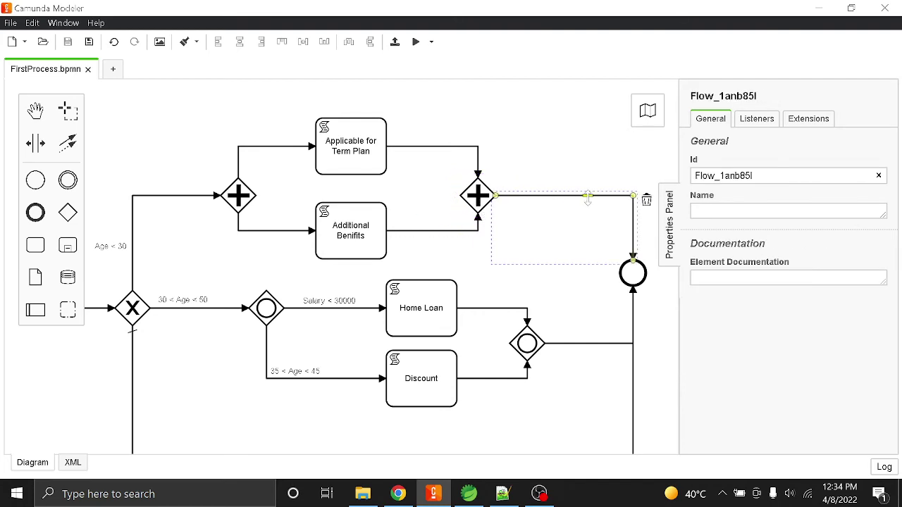
{"action": "left_click", "coordinate": [229, 202]}
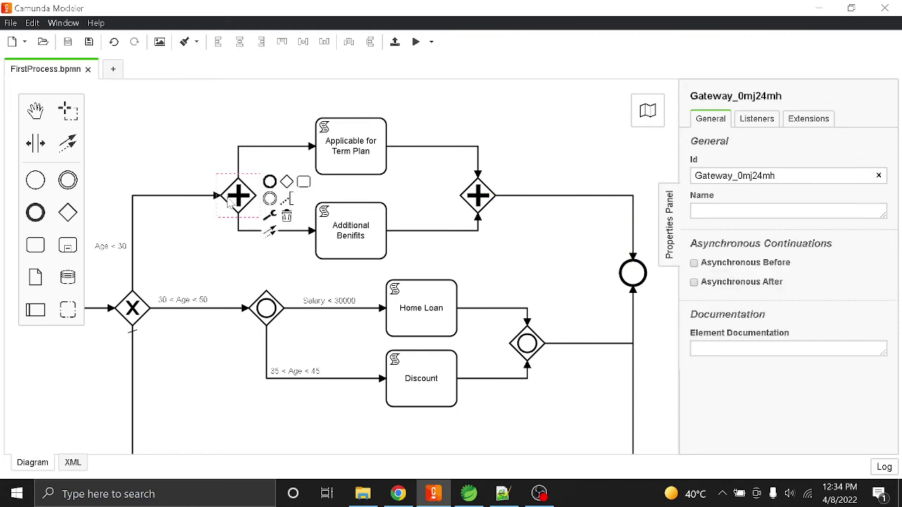
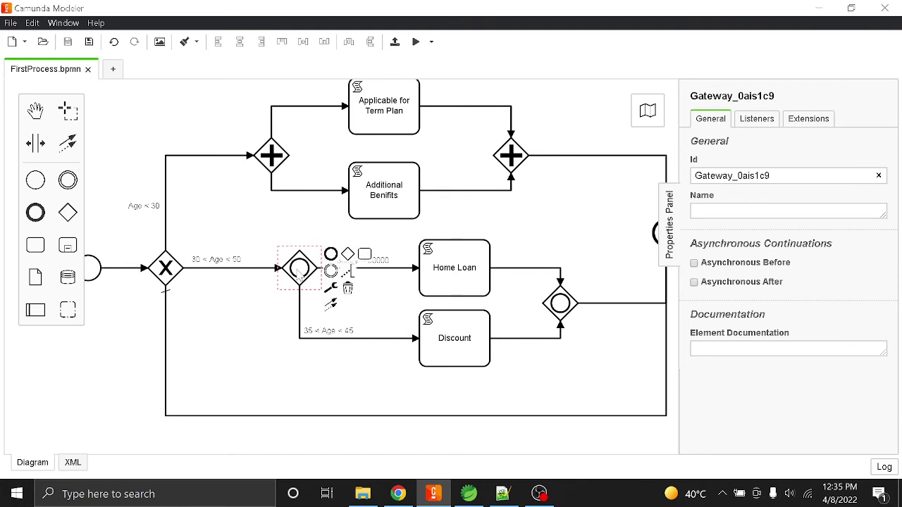
Inspect the conditions on the inclusive gateway's 35 < Age < 45 and Salary < 30000 flows, and the joining inclusive gateway.
{"action": "left_click", "coordinate": [300, 342]}
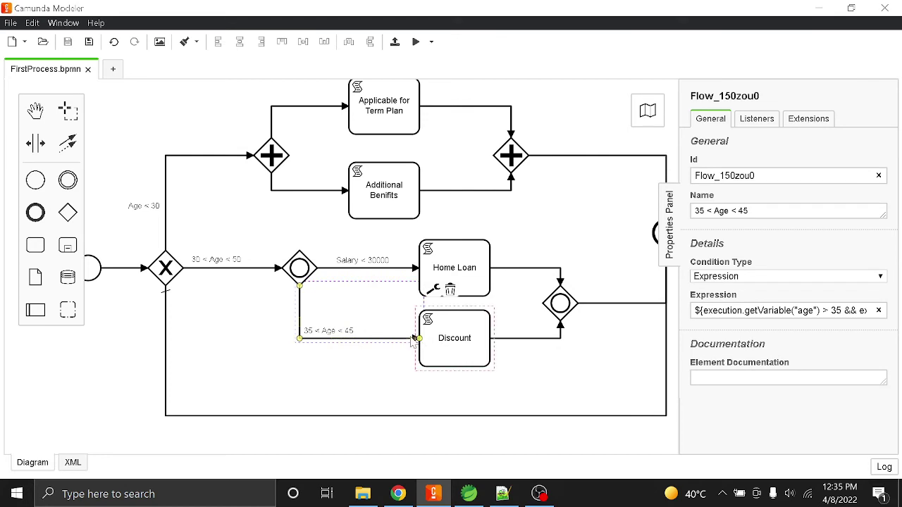
{"action": "left_click", "coordinate": [337, 267]}
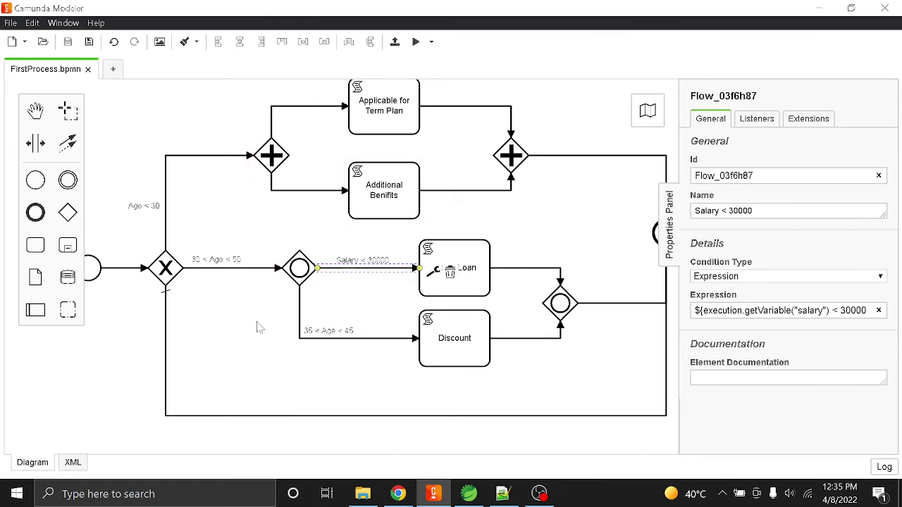
{"action": "left_click", "coordinate": [566, 319]}
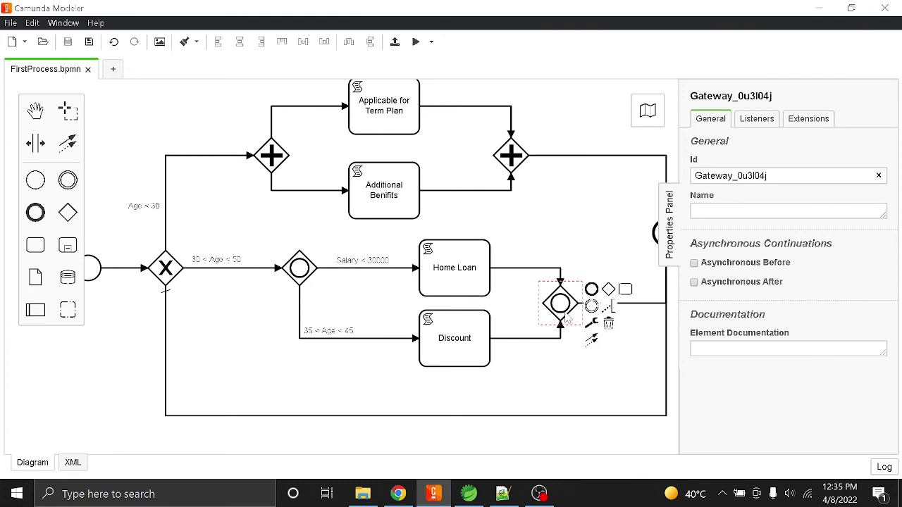
Trace the Salary < 30000 flow to the joining inclusive gateway and the 35 < Age < 45 flow to the Discount script task.
{"action": "left_click", "coordinate": [339, 269]}
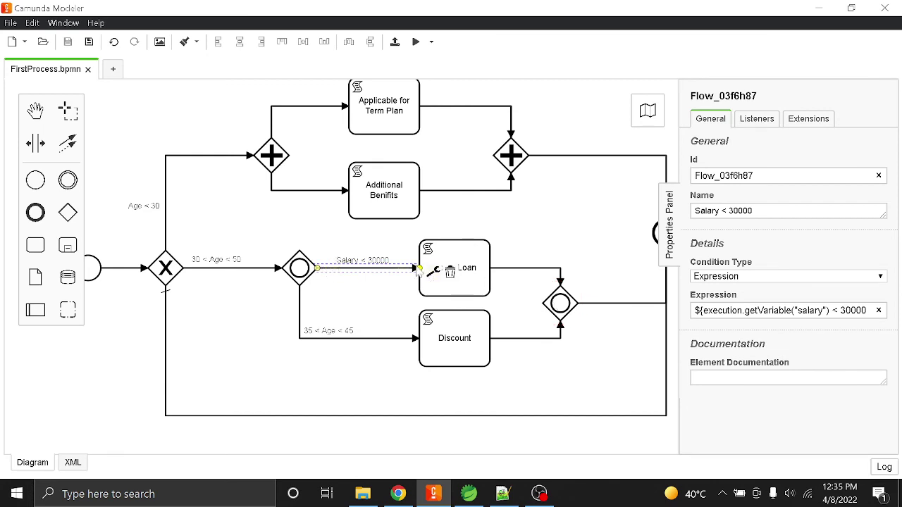
{"action": "left_click", "coordinate": [574, 307]}
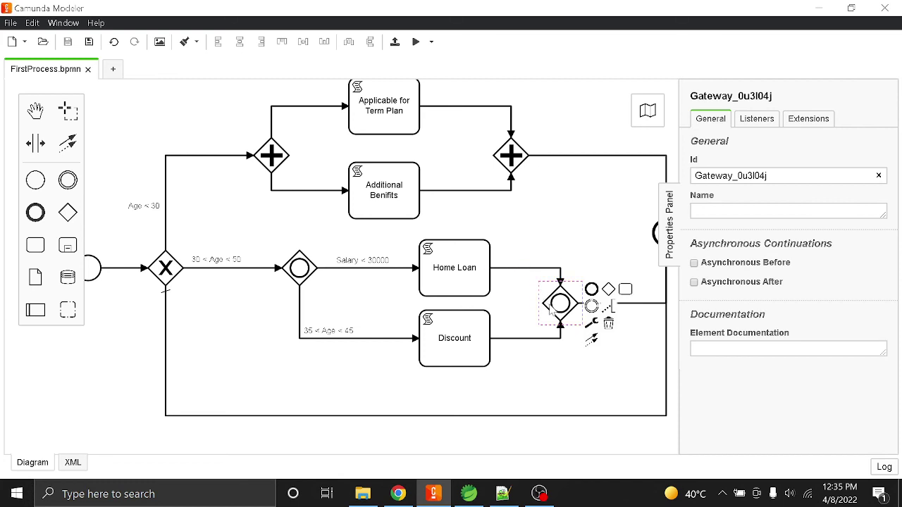
{"action": "left_click", "coordinate": [296, 318]}
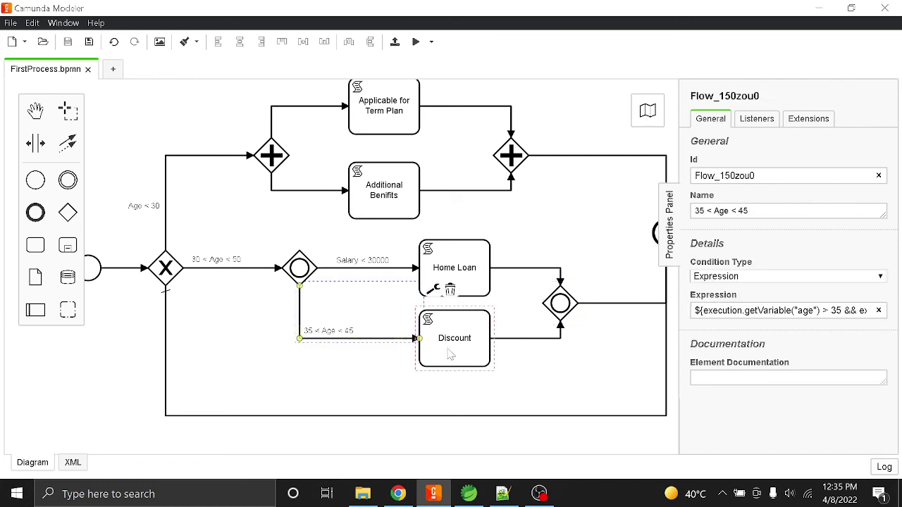
{"action": "left_click", "coordinate": [471, 356]}
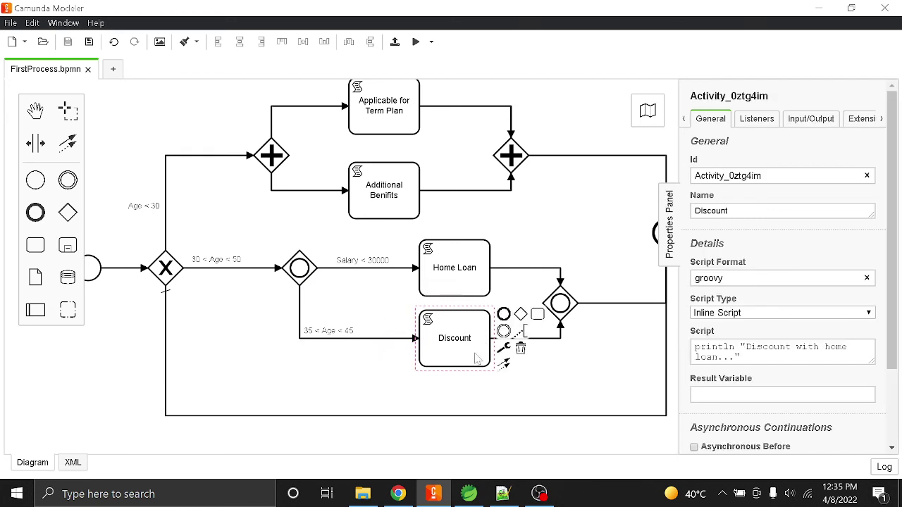
Review the inclusive gateway's two conditional flows again through to the joining inclusive gateway.
{"action": "left_click_drag", "start_coordinate": [572, 402], "coordinate": [523, 404]}
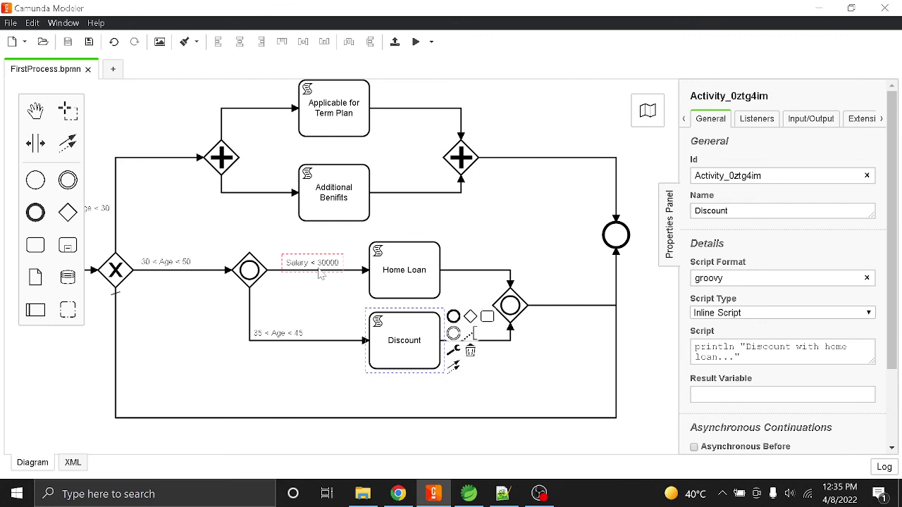
{"action": "left_click", "coordinate": [280, 273]}
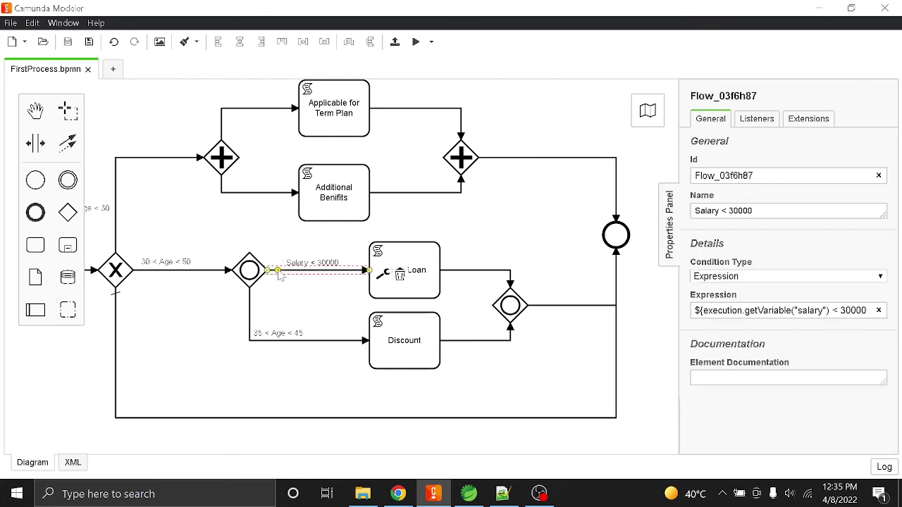
{"action": "left_click", "coordinate": [250, 341]}
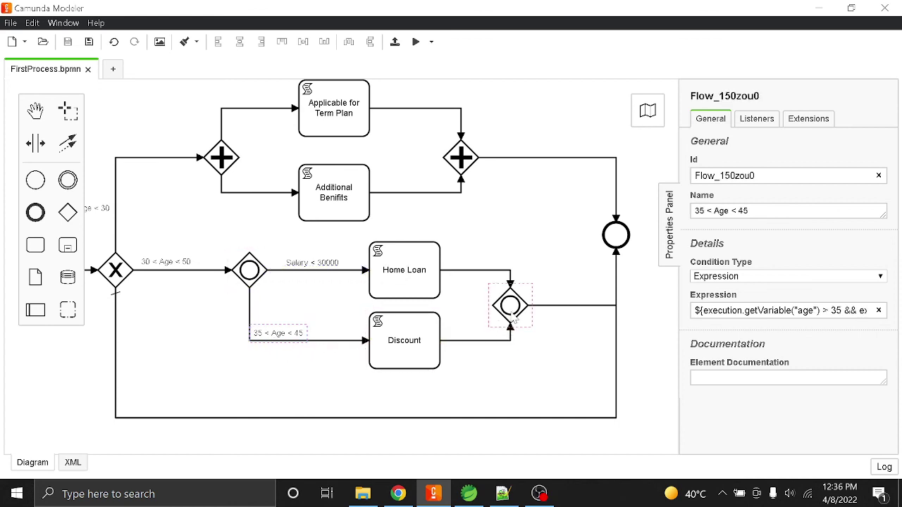
{"action": "left_click", "coordinate": [515, 318]}
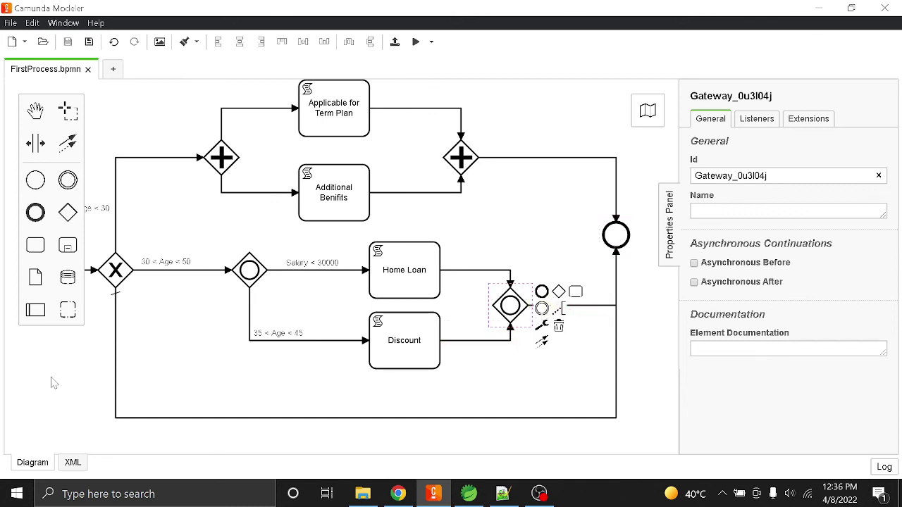
Go over the exclusive, parallel and inclusive splitting gateways once more, ending with the exclusive gateway's default flow.
{"action": "left_click_drag", "start_coordinate": [52, 381], "coordinate": [108, 381]}
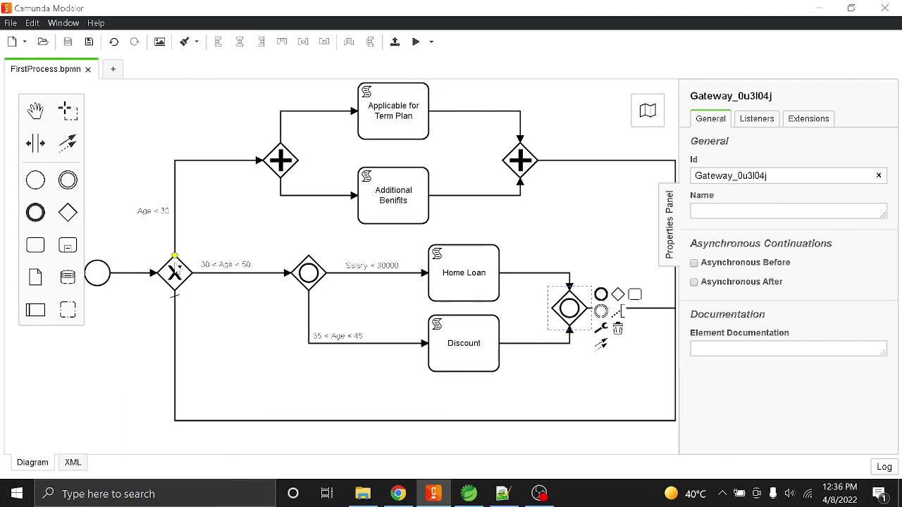
{"action": "left_click", "coordinate": [175, 276]}
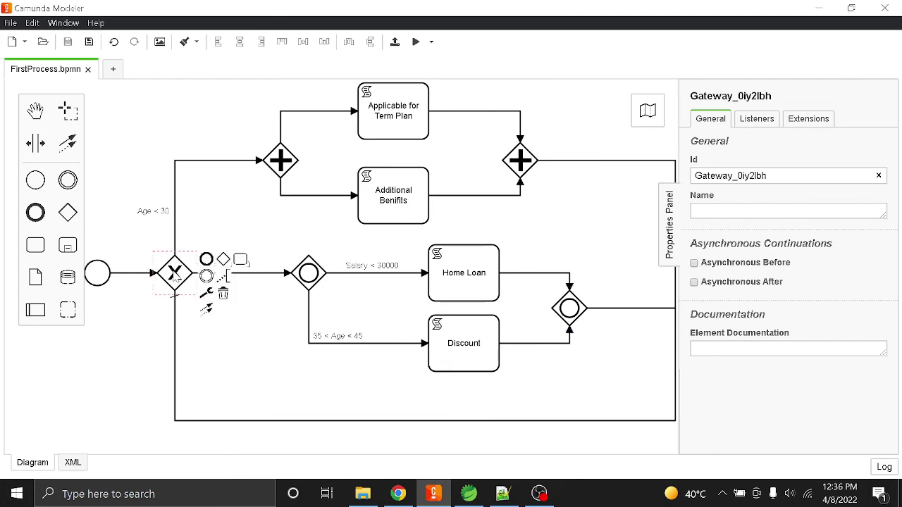
{"action": "left_click", "coordinate": [289, 164]}
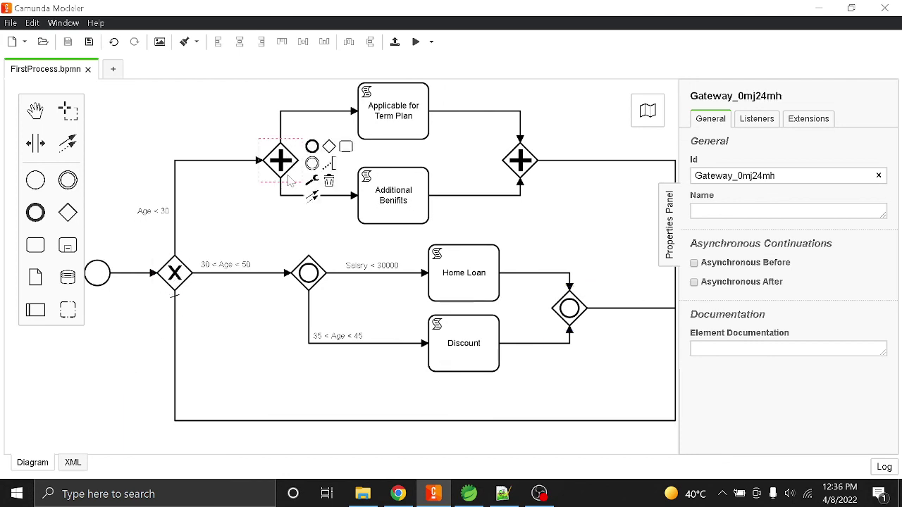
{"action": "left_click", "coordinate": [314, 295]}
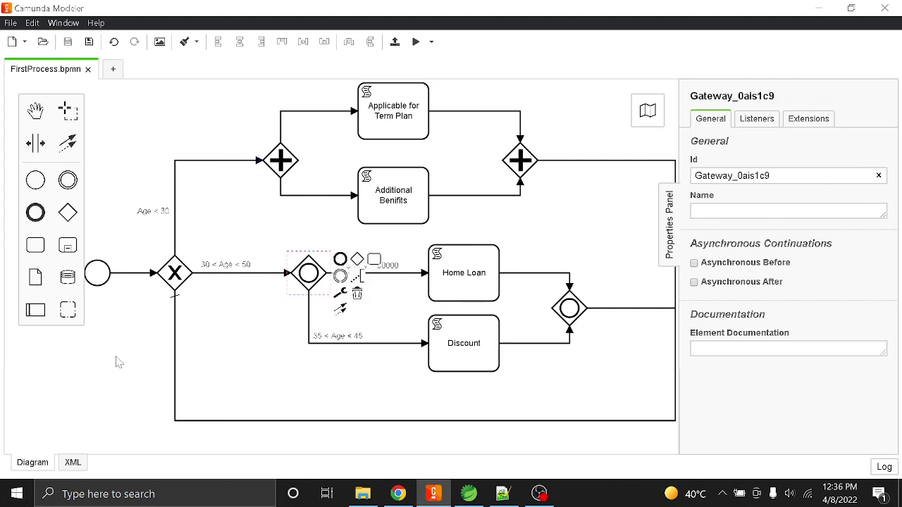
{"action": "left_click_drag", "start_coordinate": [115, 362], "coordinate": [120, 310]}
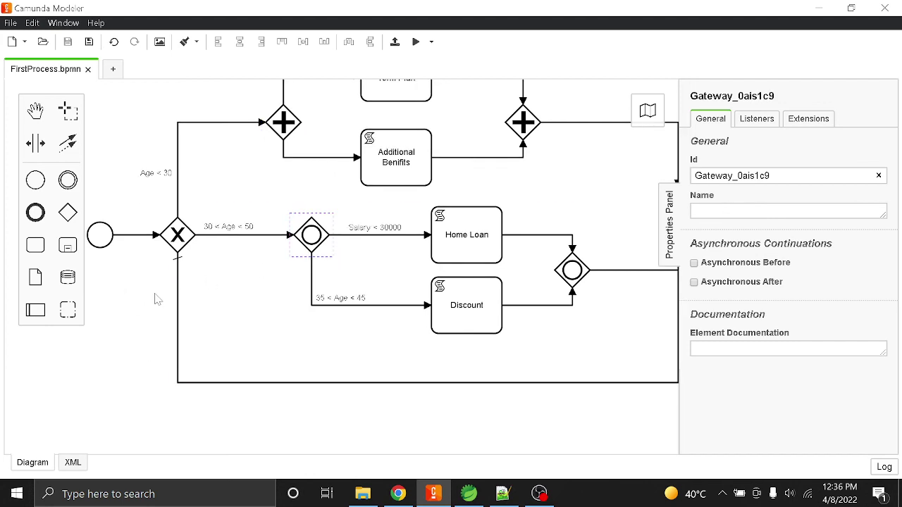
{"action": "left_click", "coordinate": [177, 351]}
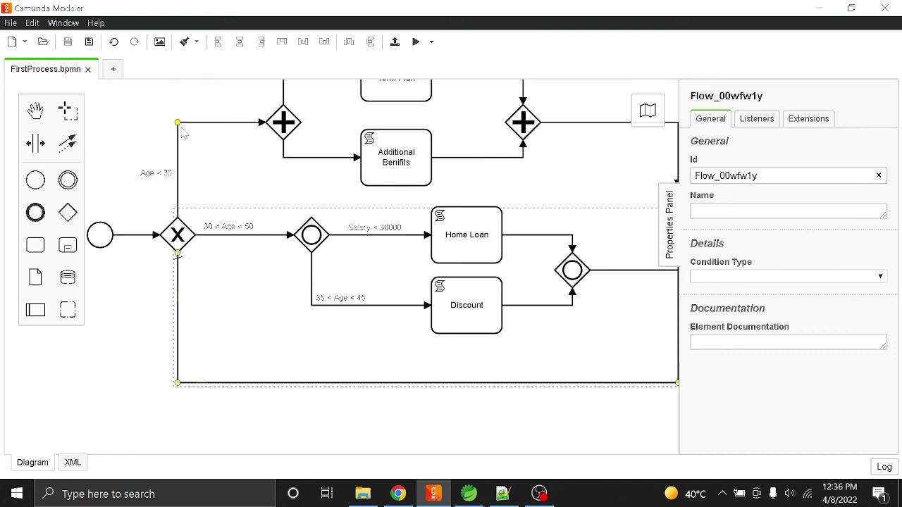